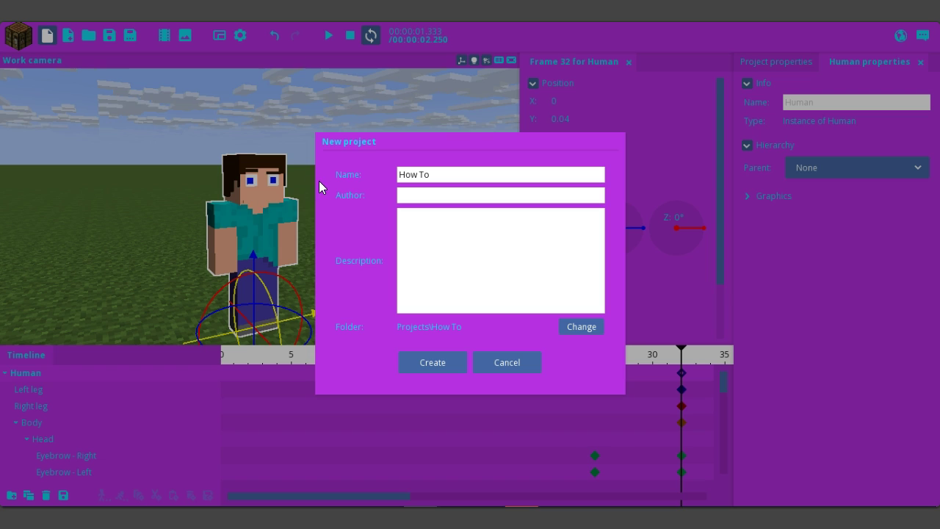
- Name the new project "How To Dino" and create it
click(453, 172)
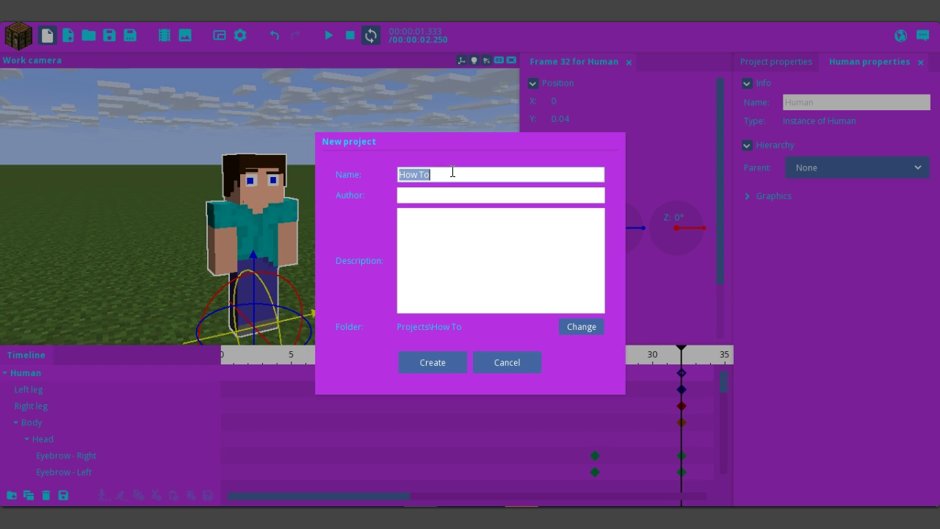
click(452, 172)
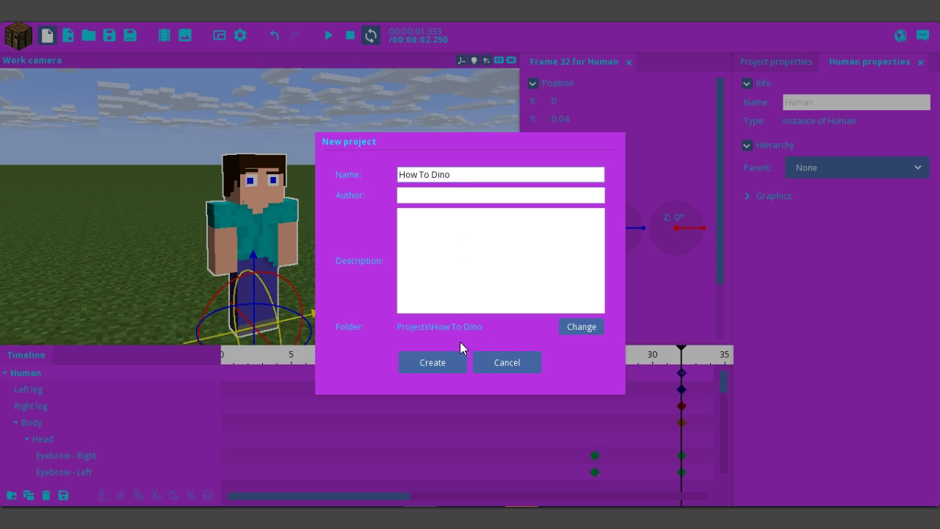
click(454, 367)
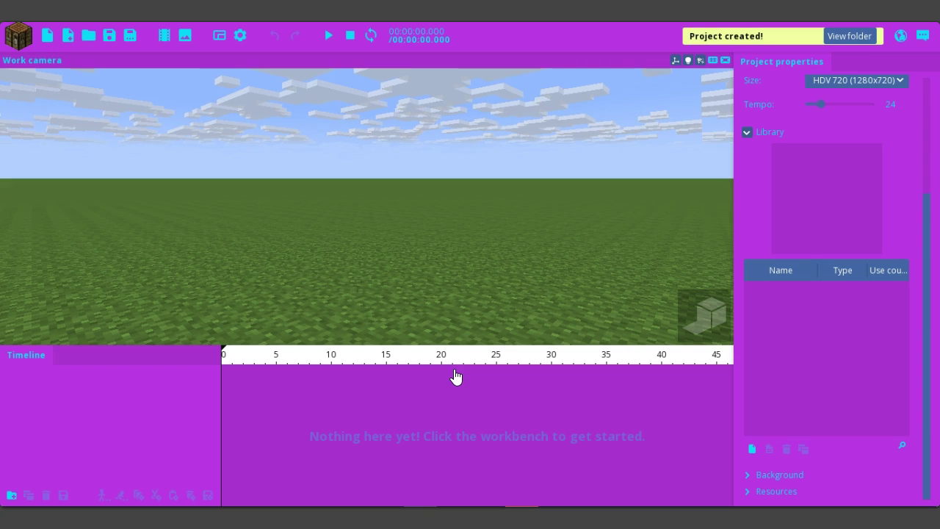
- Search the character models for "Ender" and add an Ender dragon with the Minecraft skin to the scene
click(25, 42)
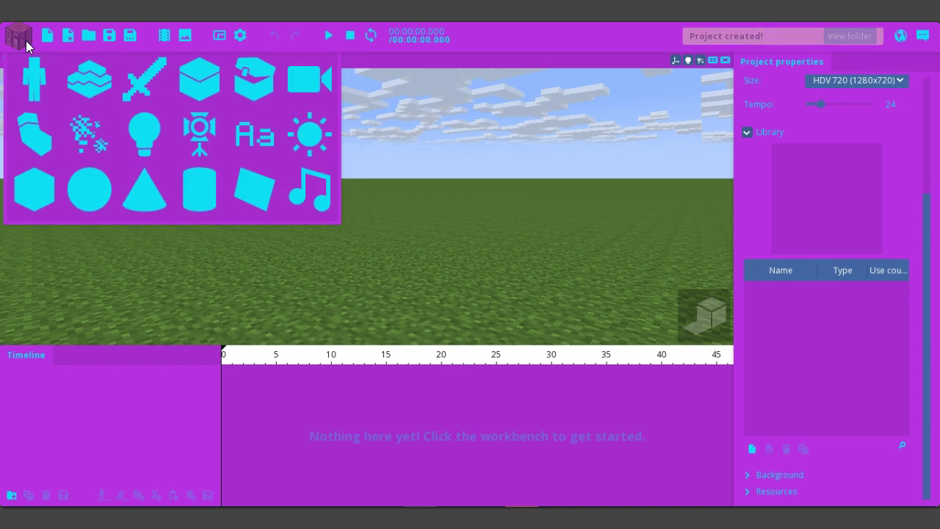
click(44, 70)
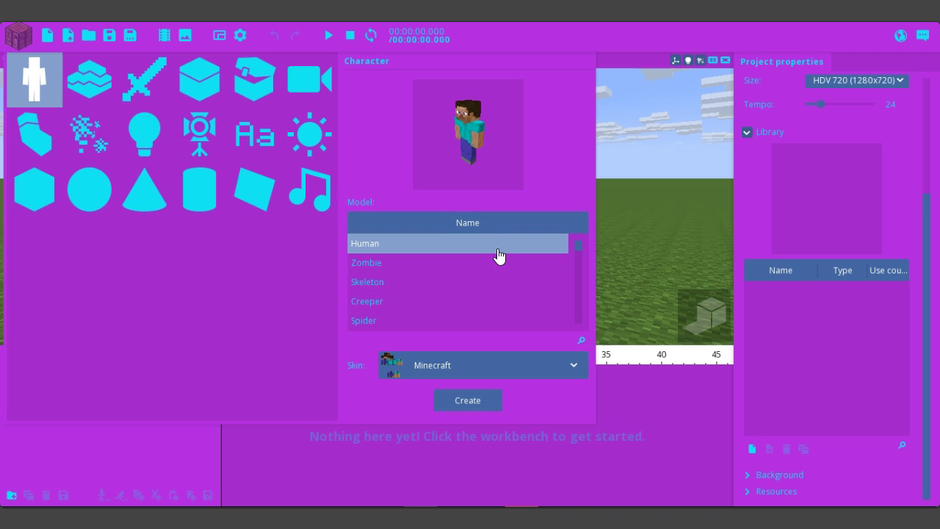
click(582, 341)
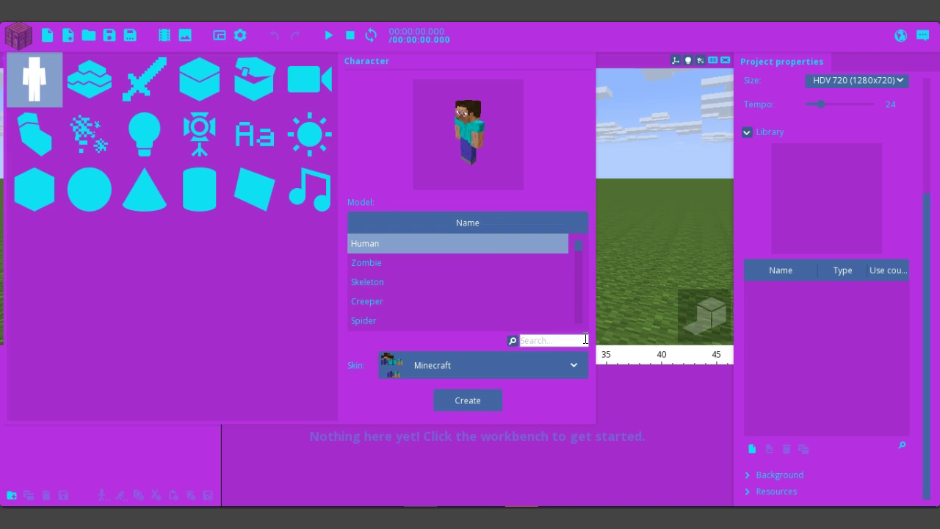
text(Ender)
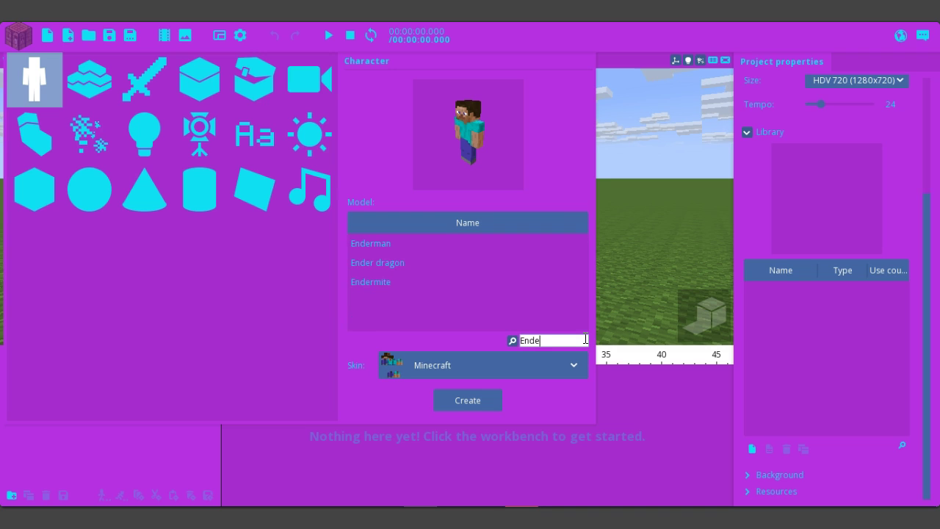
click(360, 265)
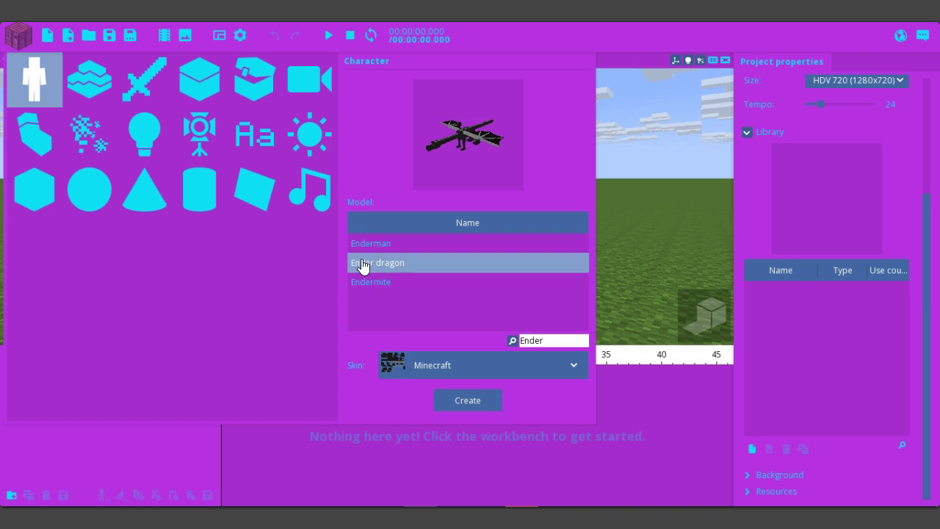
click(462, 406)
- Hide the Ender dragon's left wing and right wing from the animation
right_drag(433, 285, 437, 287)
key(s)
key(e)
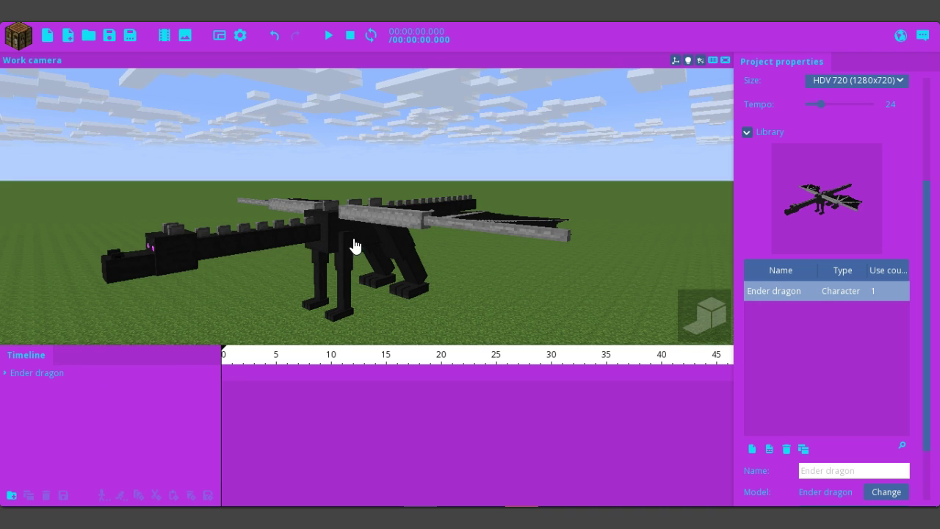
click(184, 255)
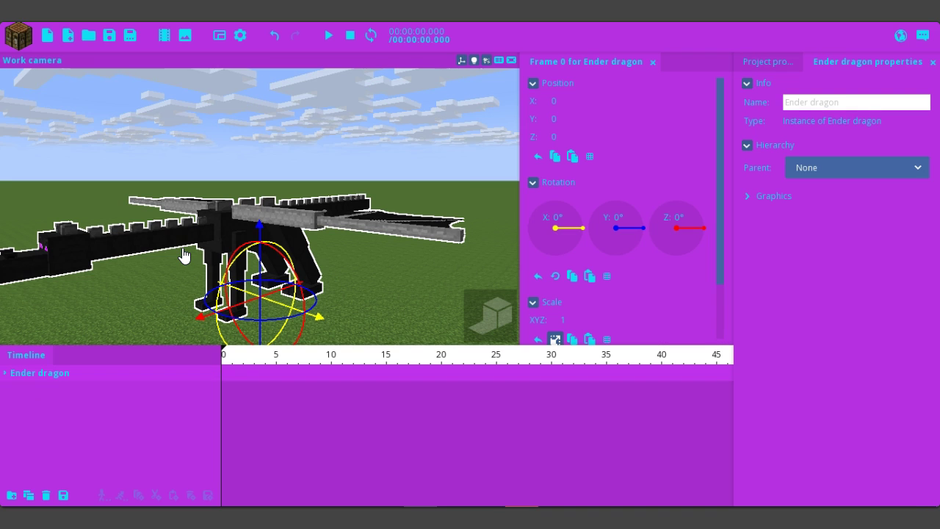
click(62, 266)
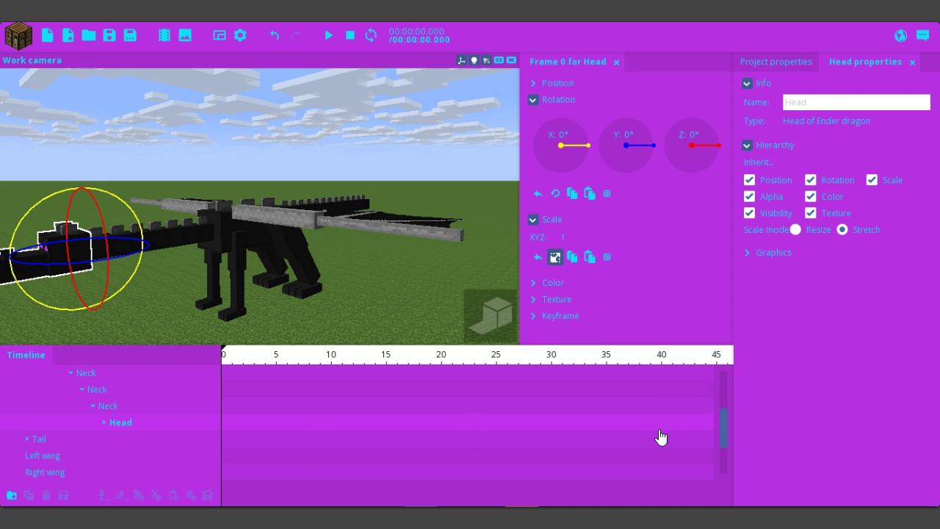
mouse_move(724, 428)
mouse_down()
mouse_move(727, 480)
mouse_move(738, 417)
mouse_up()
scroll(762, 468, down, 3)
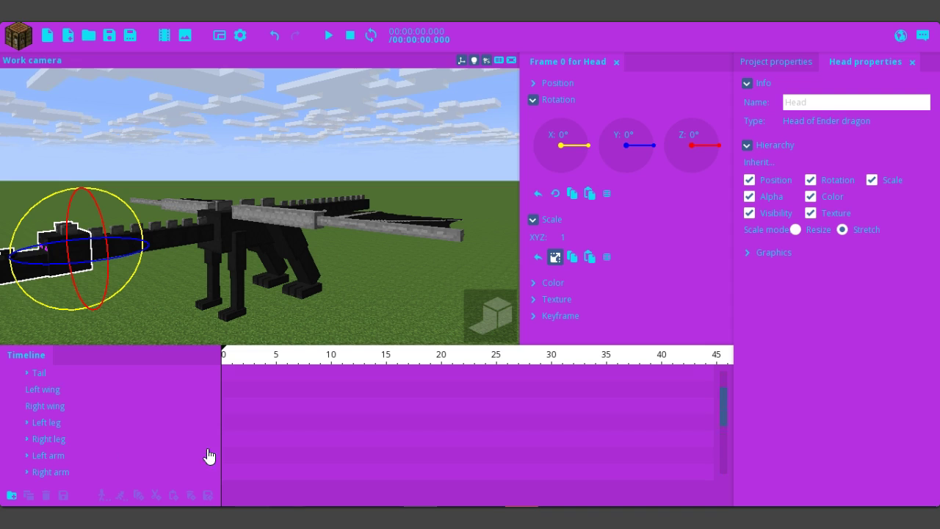
scroll(140, 399, up, 3)
scroll(384, 434, down, 3)
scroll(621, 426, up, 1)
scroll(713, 465, down, 4)
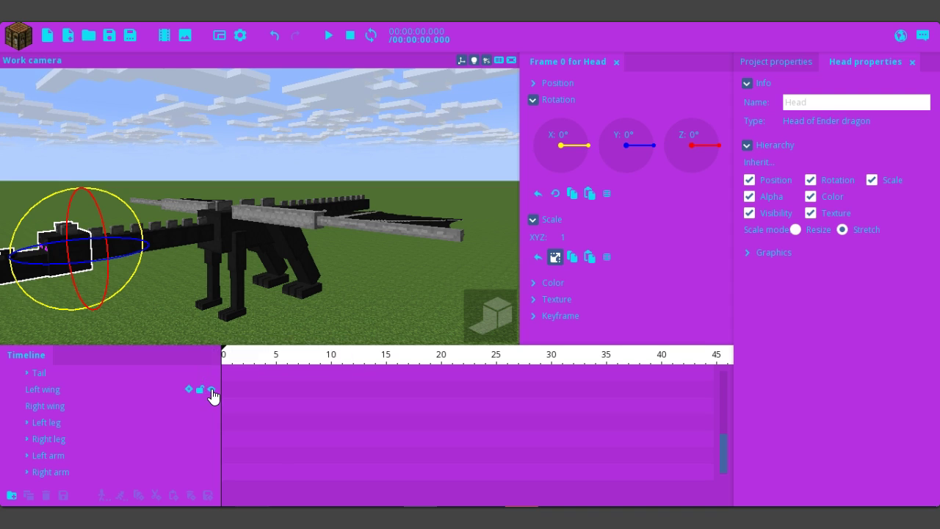
click(212, 390)
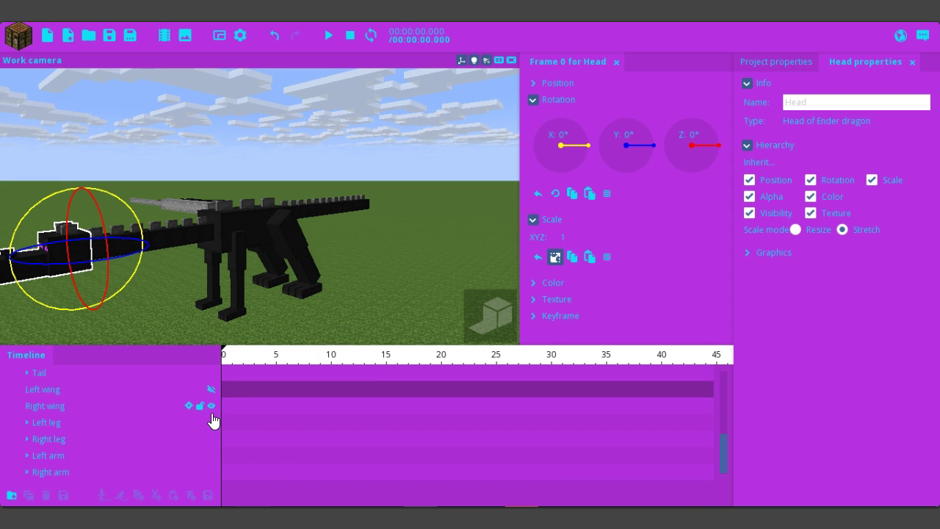
click(212, 407)
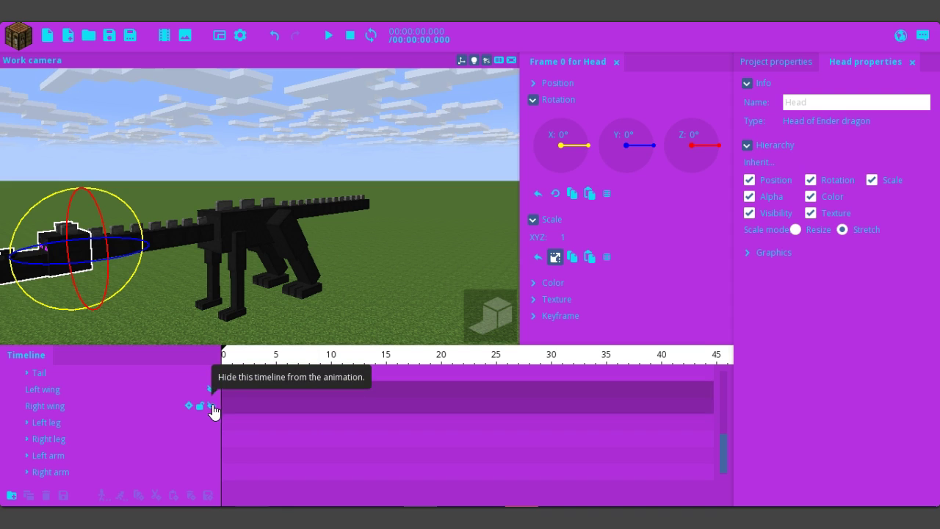
- Scale the neck segment attached to the dragon's body down to 0.00 at frame 0
drag(382, 216, 371, 227)
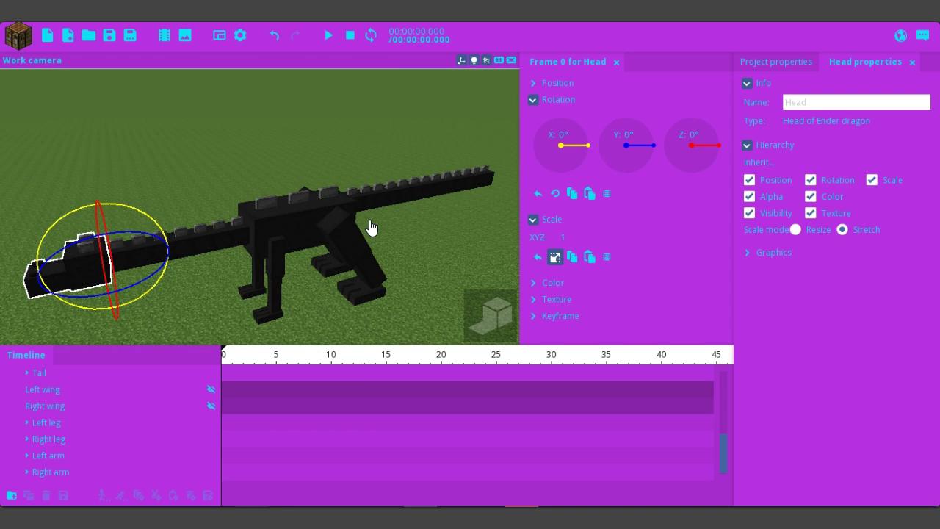
right_drag(372, 228, 378, 224)
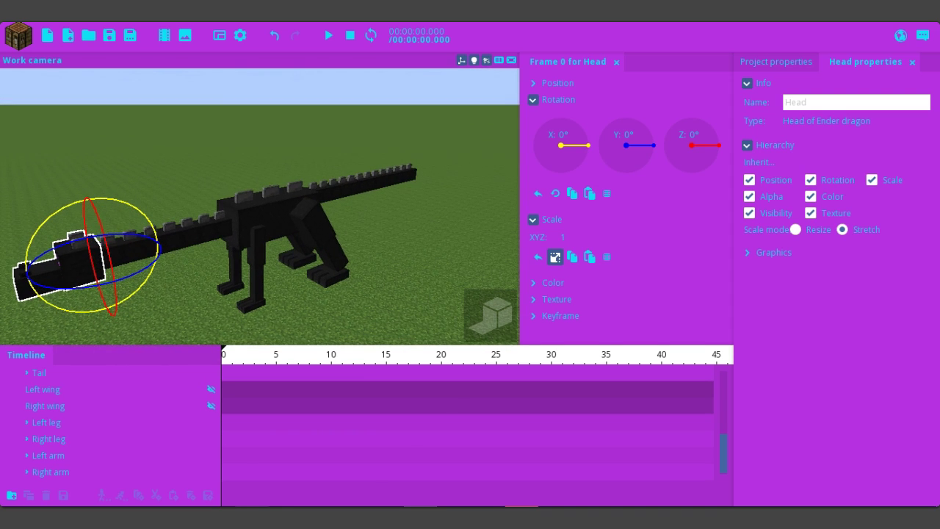
click(378, 223)
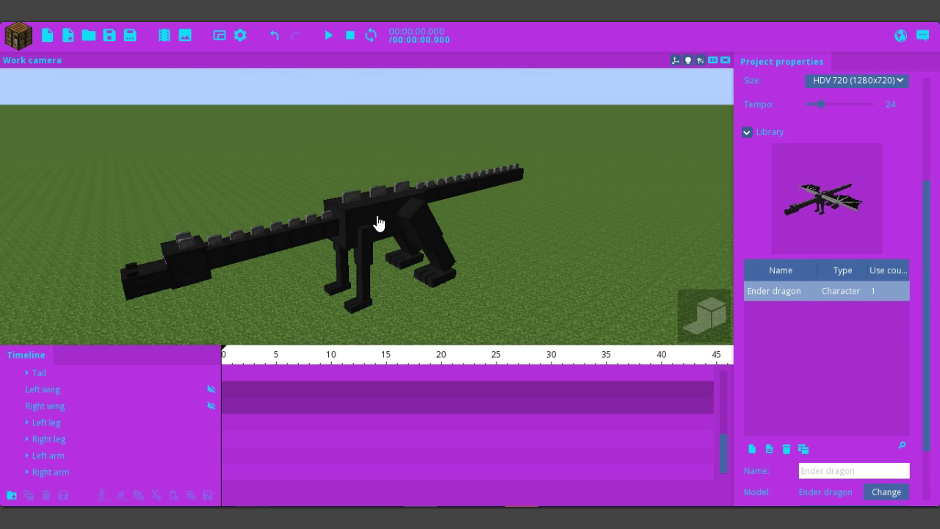
click(332, 231)
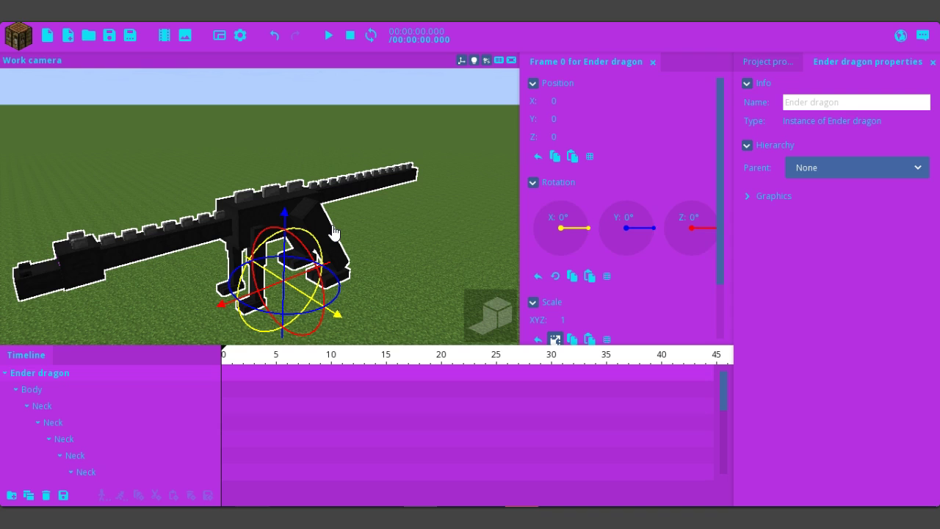
click(218, 232)
click(224, 230)
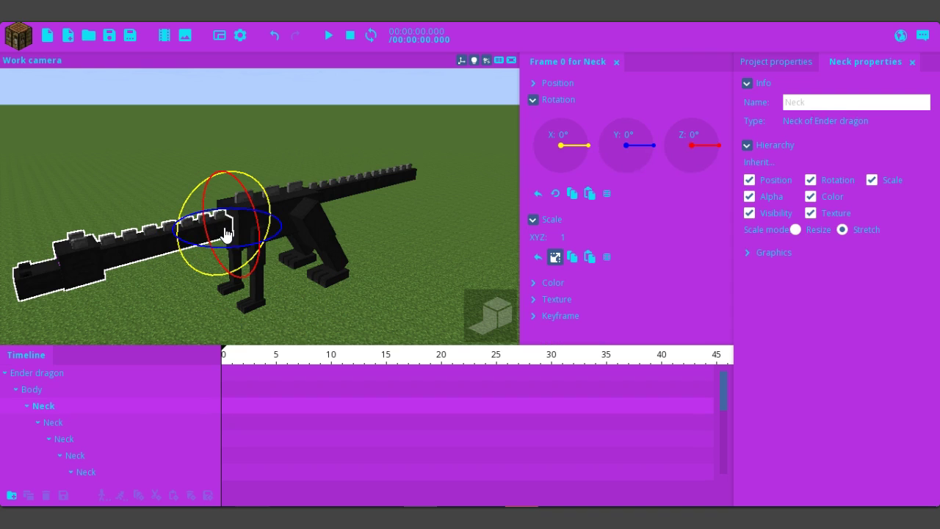
right_drag(160, 316, 162, 322)
key(w)
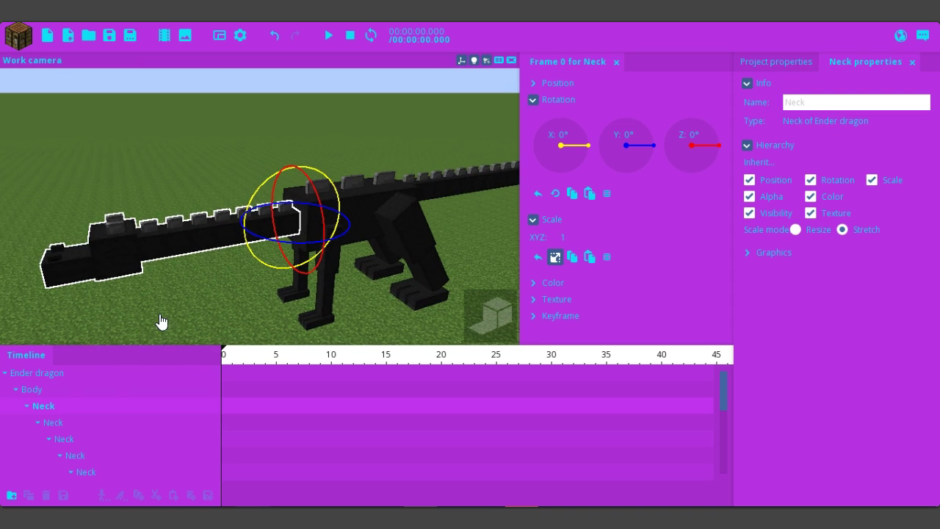
drag(597, 242, 192, 177)
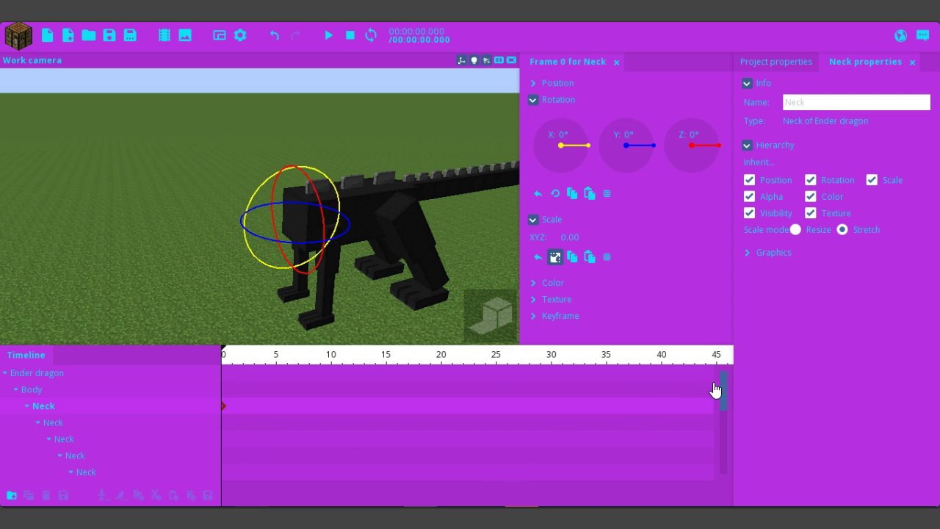
- Scale the dragon's head up to about 13418.14 on all axes at frame 0
drag(726, 395, 741, 428)
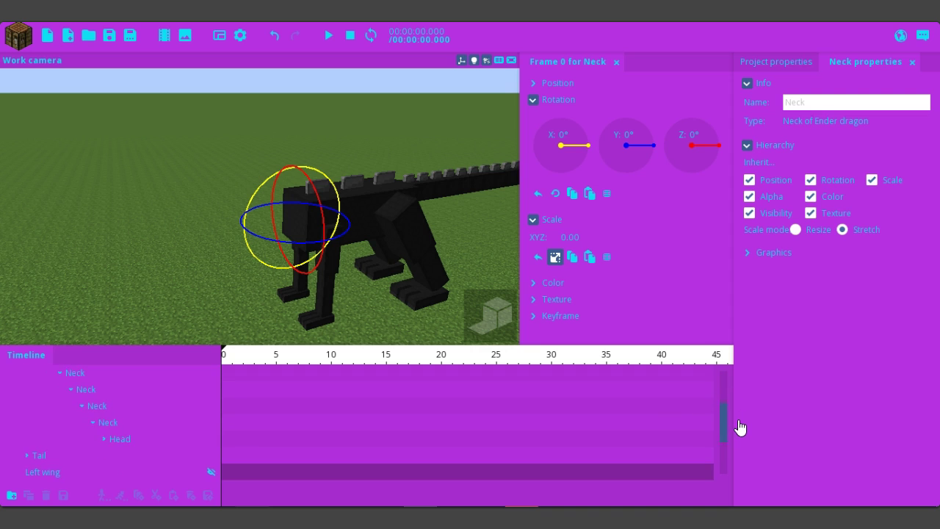
click(225, 444)
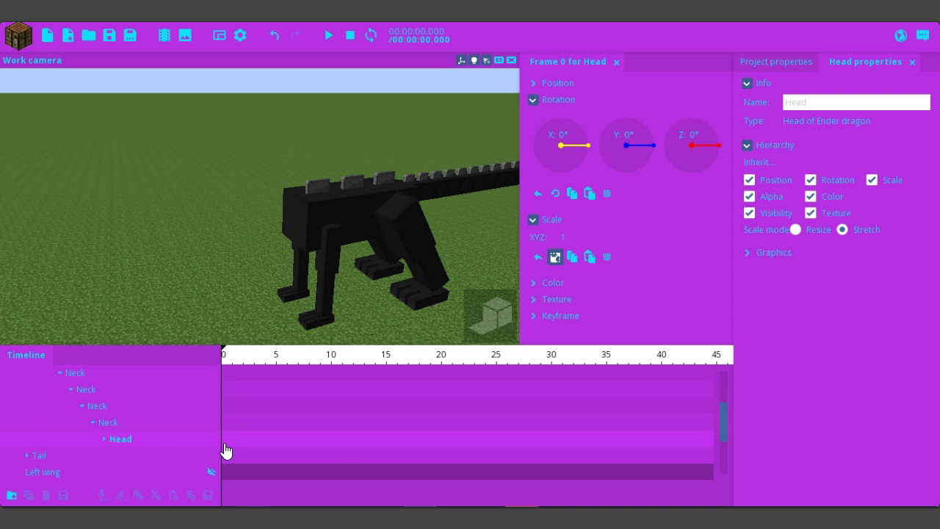
drag(563, 236, 661, 242)
drag(578, 234, 790, 225)
drag(568, 227, 847, 254)
drag(575, 236, 760, 236)
mouse_move(602, 235)
mouse_down()
mouse_move(581, 235)
mouse_move(589, 236)
mouse_up()
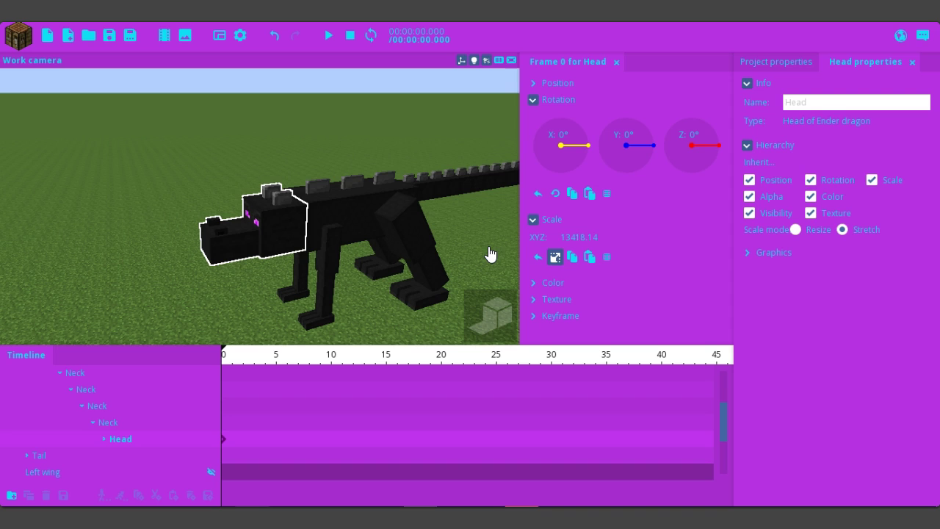
- Tilt the dragon's body to an X rotation of about -26.4° so its front end is raised
right_drag(484, 239, 412, 206)
click(325, 216)
drag(395, 189, 399, 219)
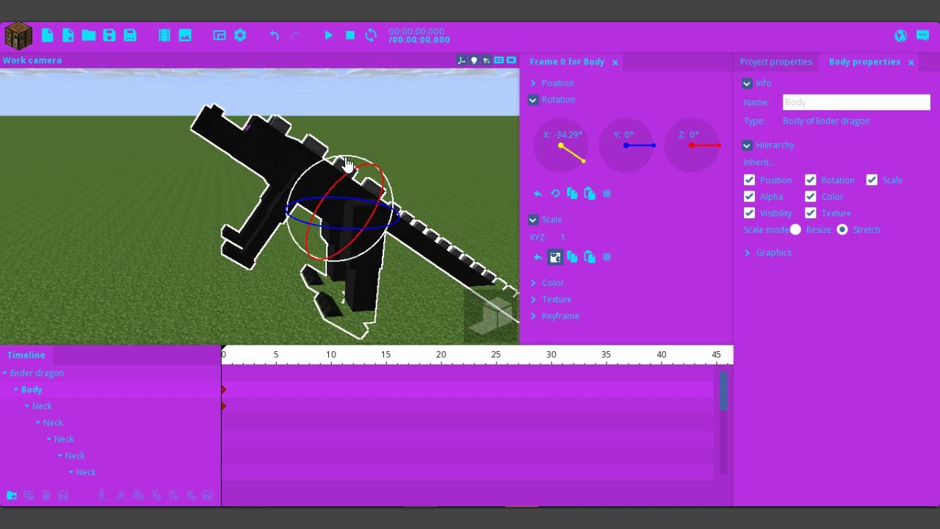
drag(344, 157, 338, 157)
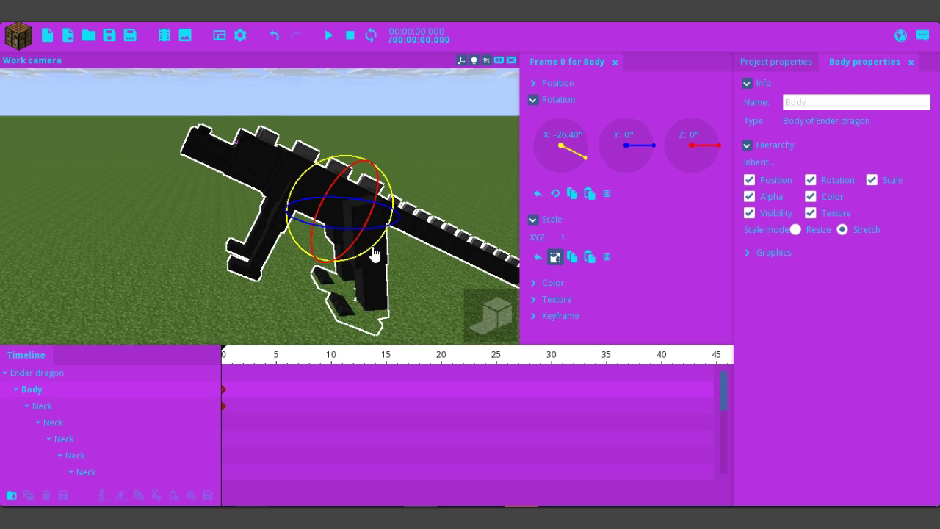
- Bend the dragon's left leg about 30° and rotate the left foot about its X axis
click(374, 295)
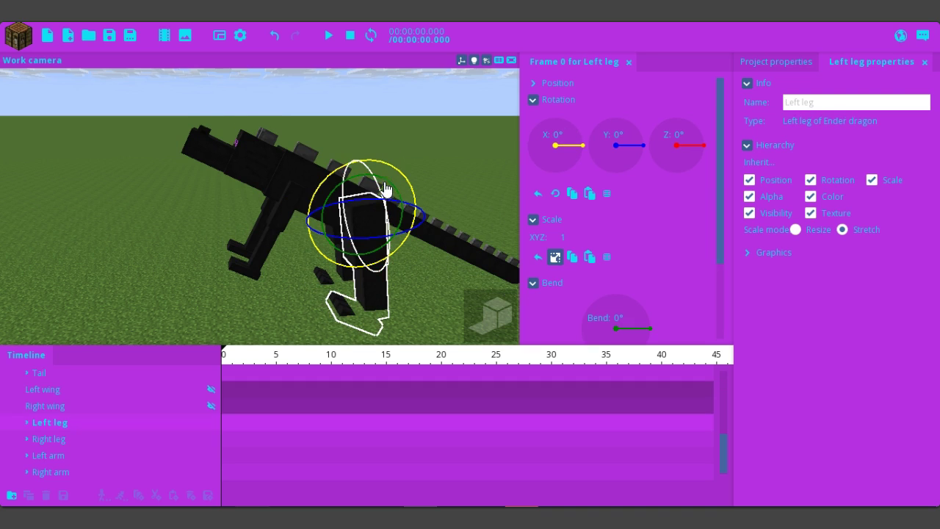
drag(384, 193, 367, 190)
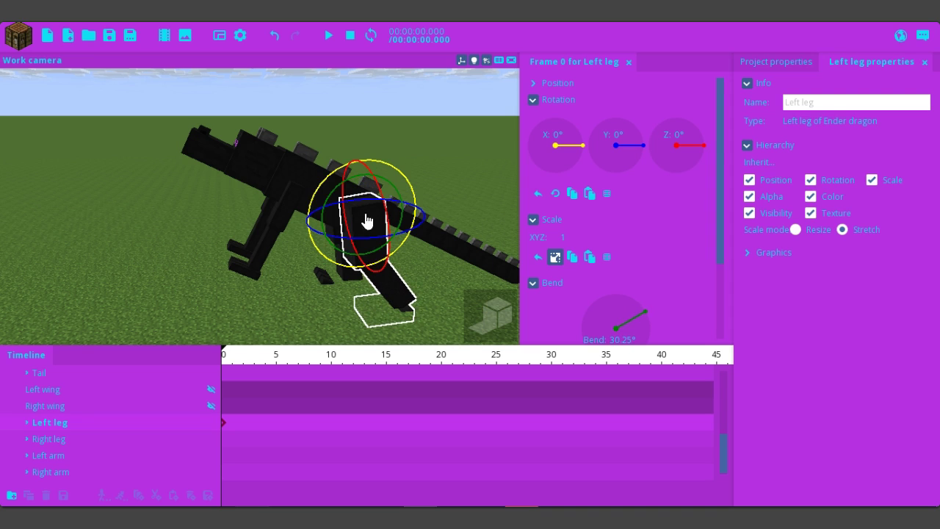
click(409, 315)
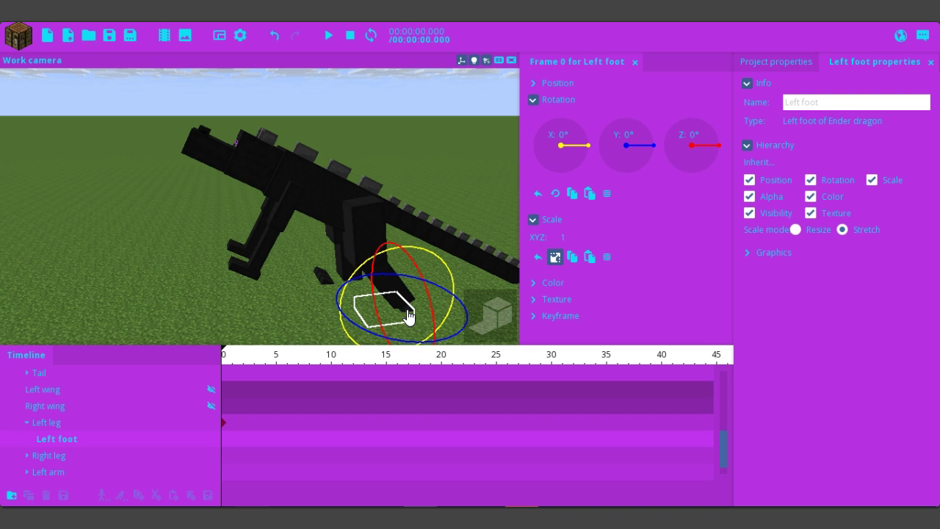
drag(435, 265, 388, 252)
- Rotate the right foot about X and pose the right leg with about 2.5° X rotation and about 27° bend
click(324, 278)
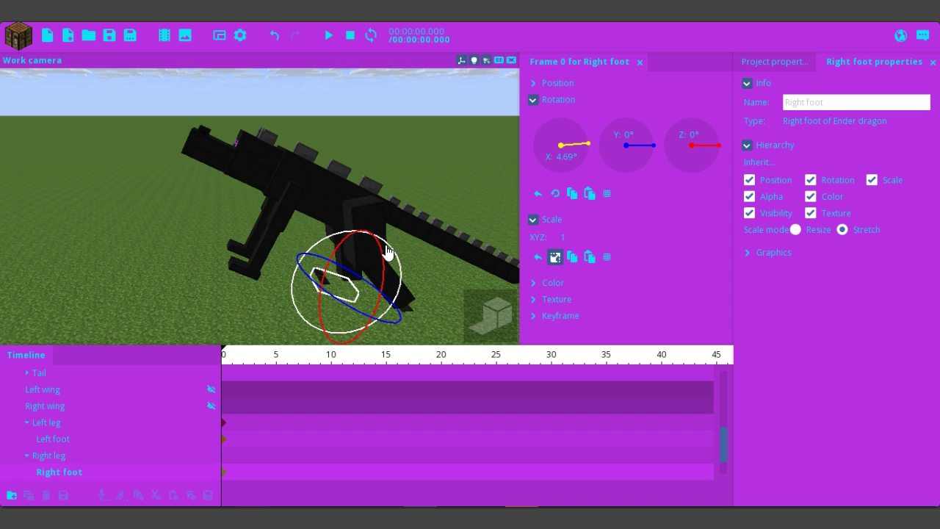
click(343, 264)
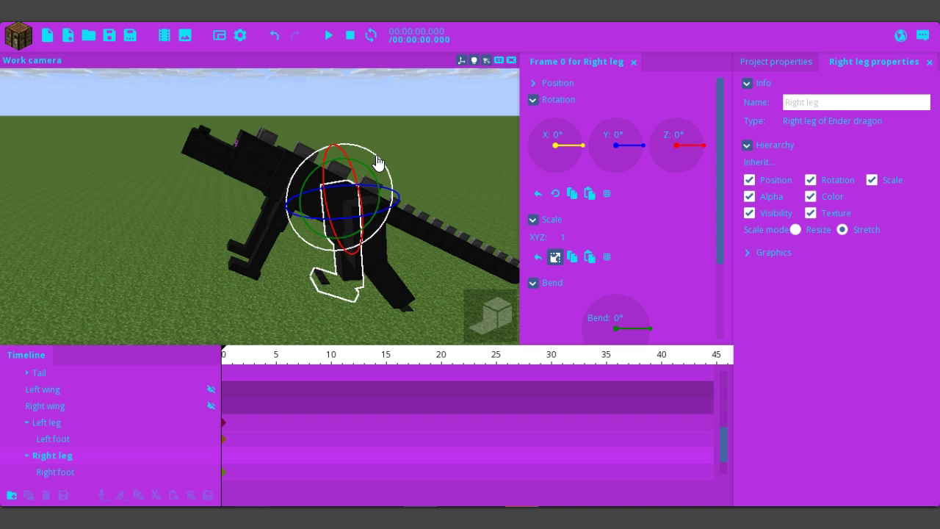
mouse_move(373, 161)
mouse_down()
mouse_move(361, 159)
mouse_move(378, 159)
mouse_up()
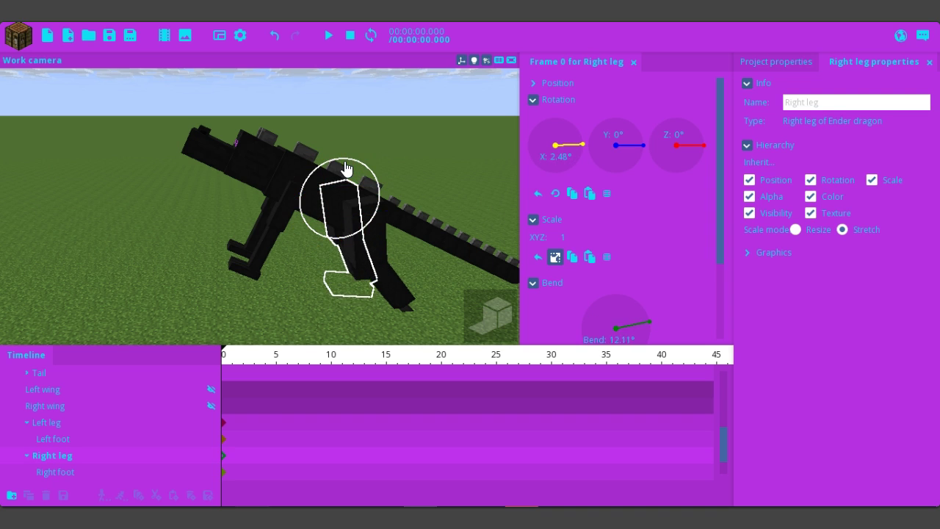
drag(346, 168, 338, 175)
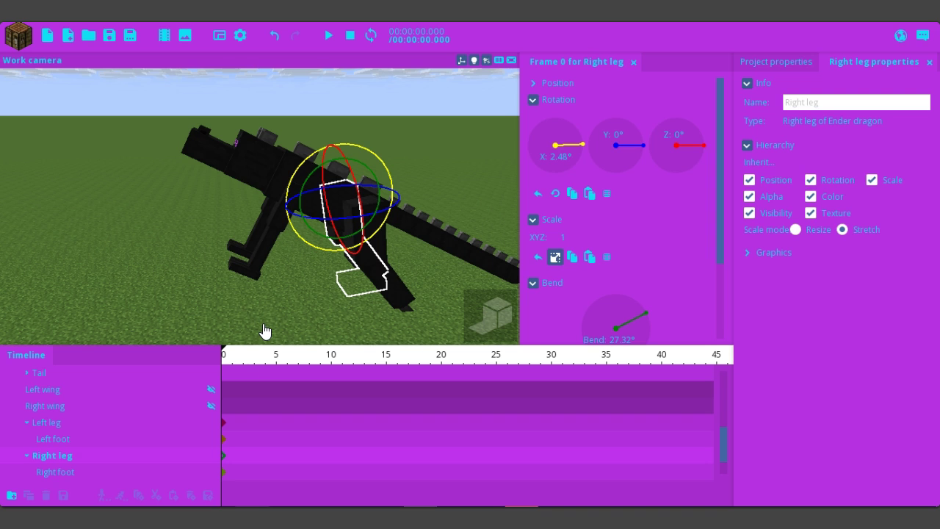
drag(315, 337, 401, 259)
click(383, 277)
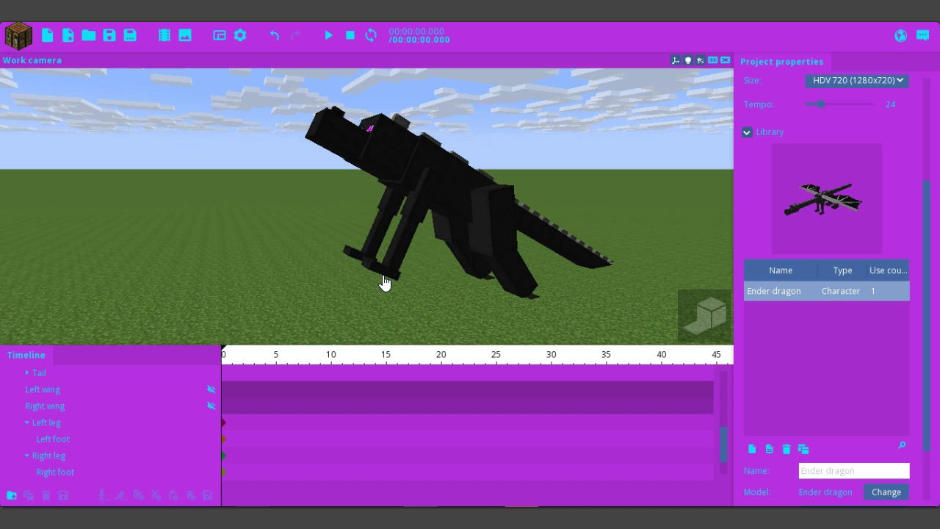
- Rotate the dragon's right foot to about -2.9° around the X axis
click(492, 285)
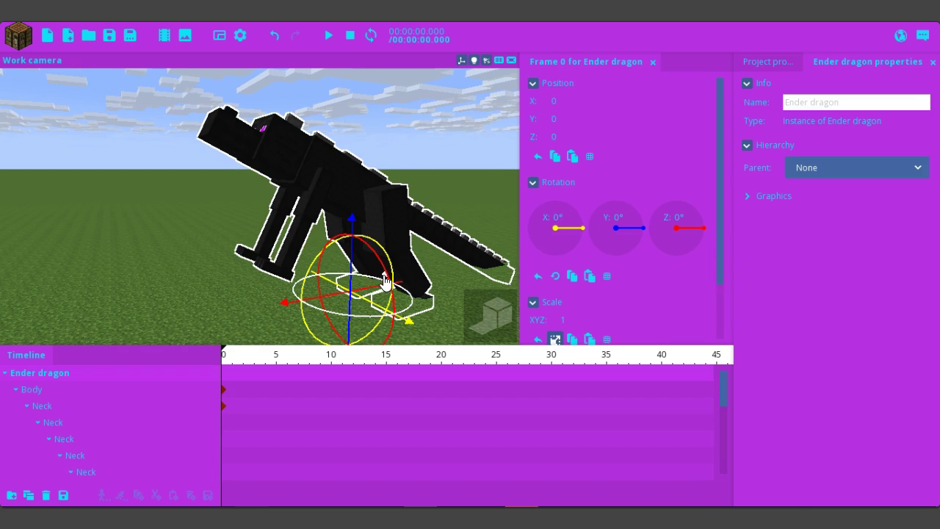
drag(456, 288, 470, 322)
click(433, 285)
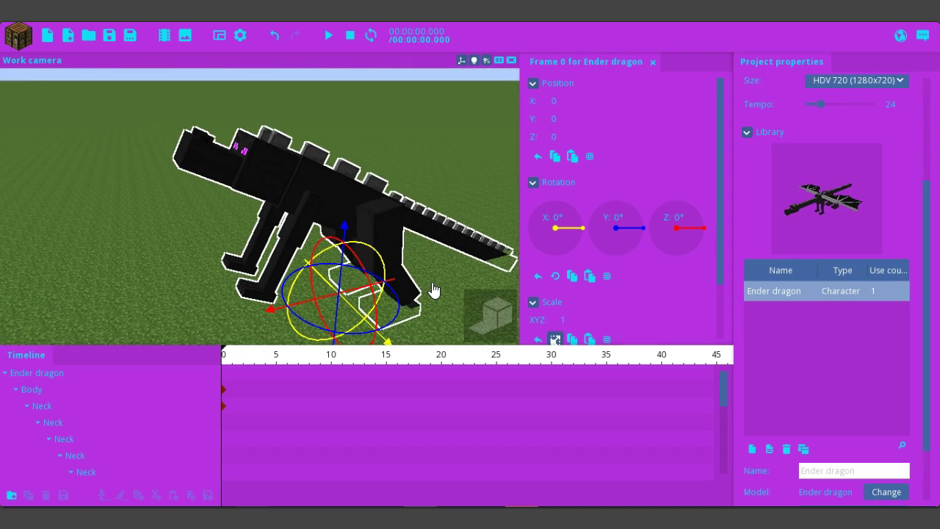
click(434, 290)
middle_drag(551, 296, 556, 299)
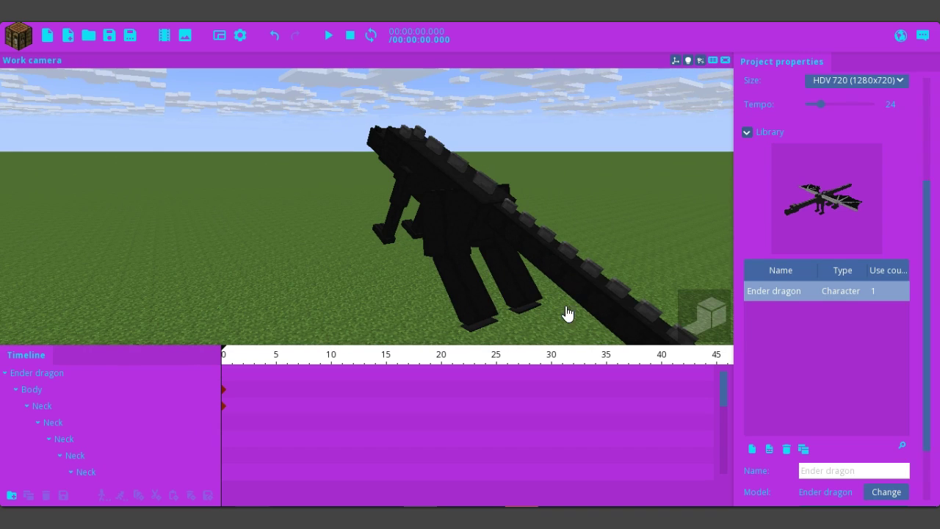
click(520, 319)
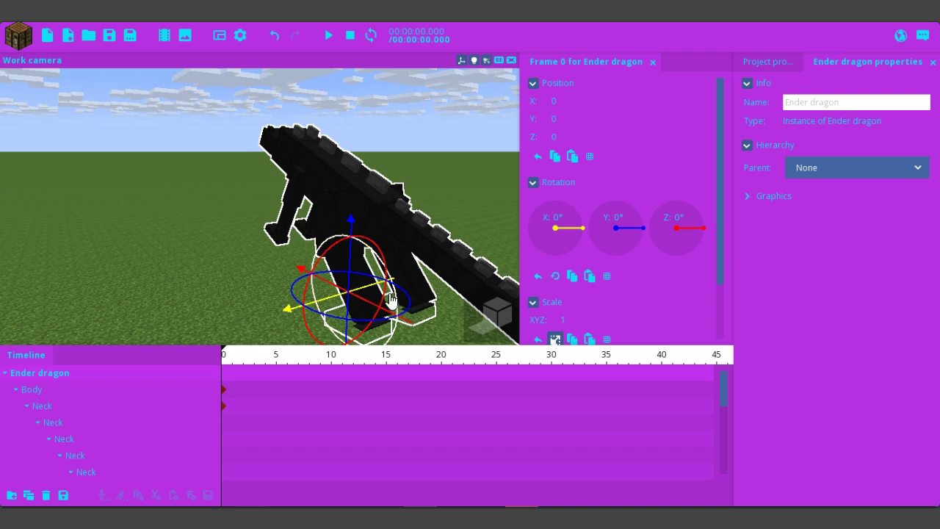
click(424, 314)
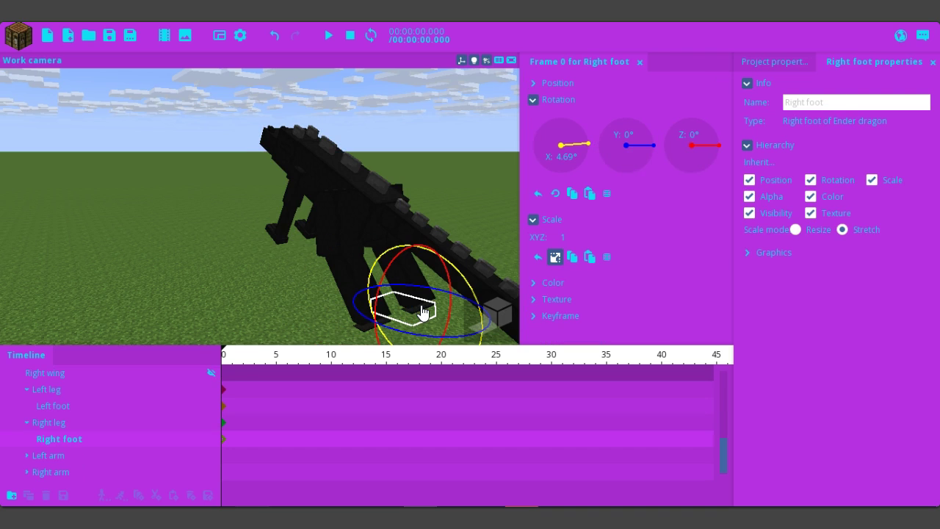
drag(474, 294, 478, 298)
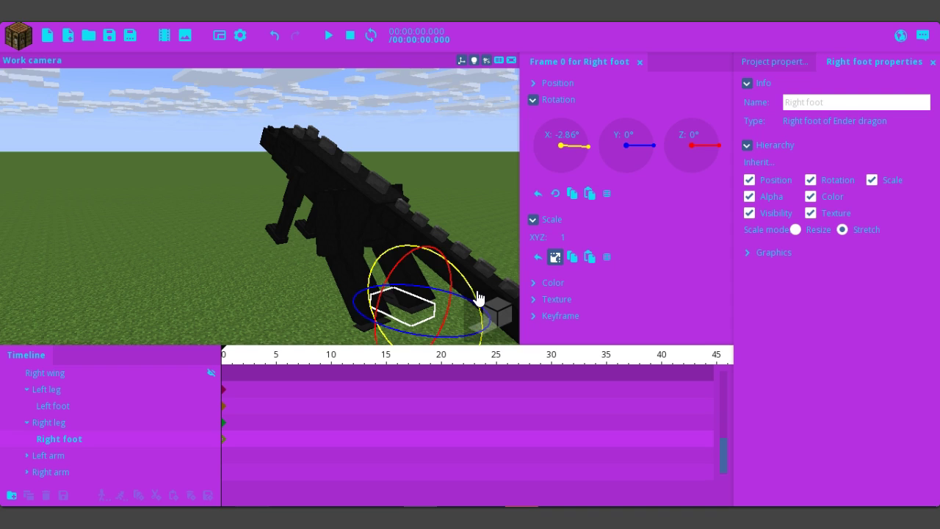
- Rotate the dragon's left foot to about -4° around the X axis
click(363, 333)
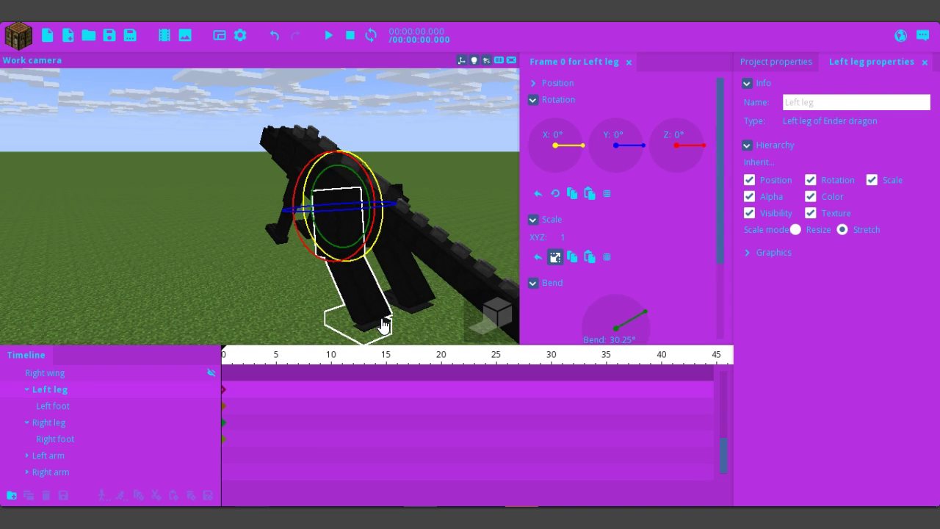
click(385, 326)
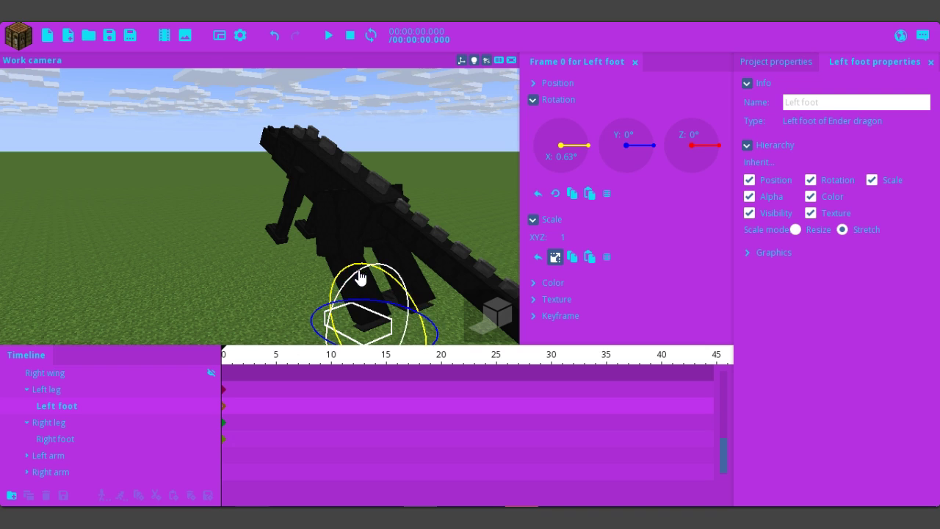
drag(361, 277, 308, 276)
right_drag(308, 277, 305, 275)
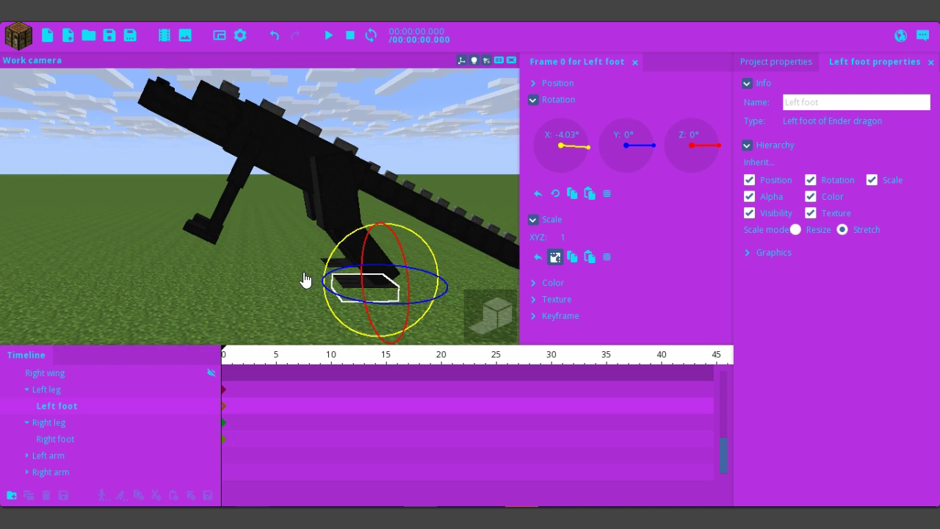
- Bend the left arm about 116.6° and rotate the left hand to about 231.2° around the X axis
click(239, 178)
drag(287, 130, 229, 135)
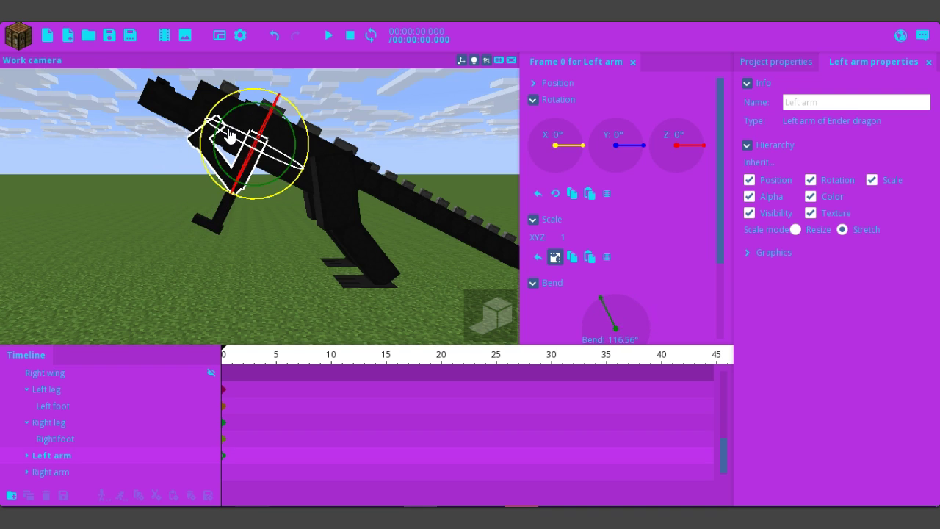
click(194, 146)
drag(216, 98, 225, 169)
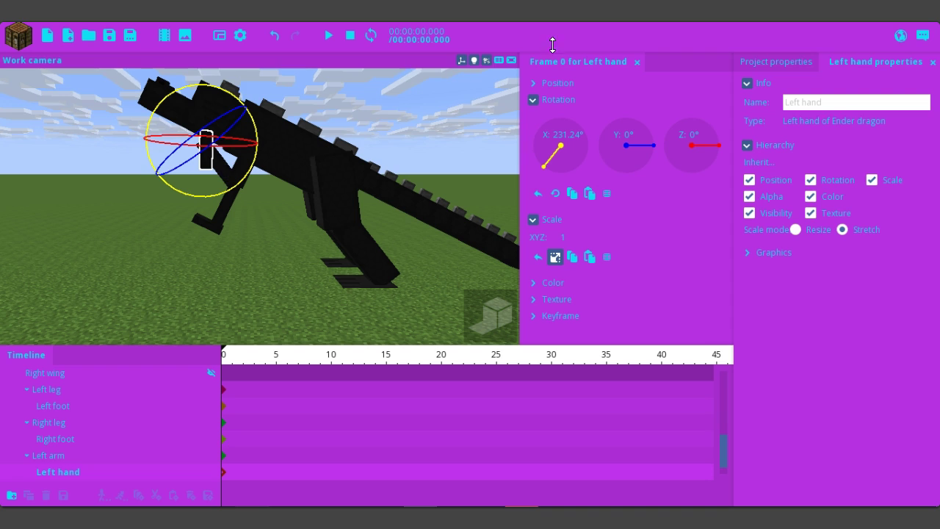
- Move the left hand towards the end of the bent arm, to about Y 1.47 and Z -5.28
click(533, 84)
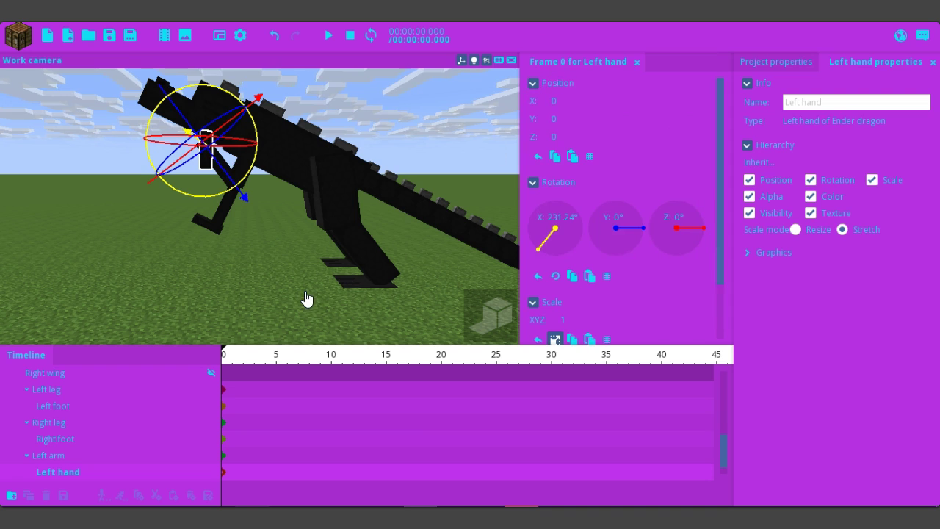
drag(306, 296, 378, 327)
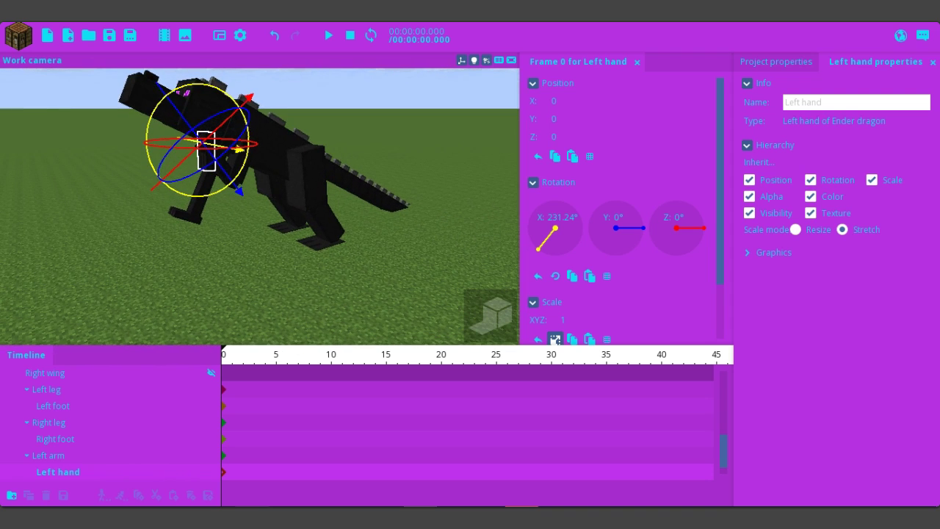
drag(222, 138, 218, 145)
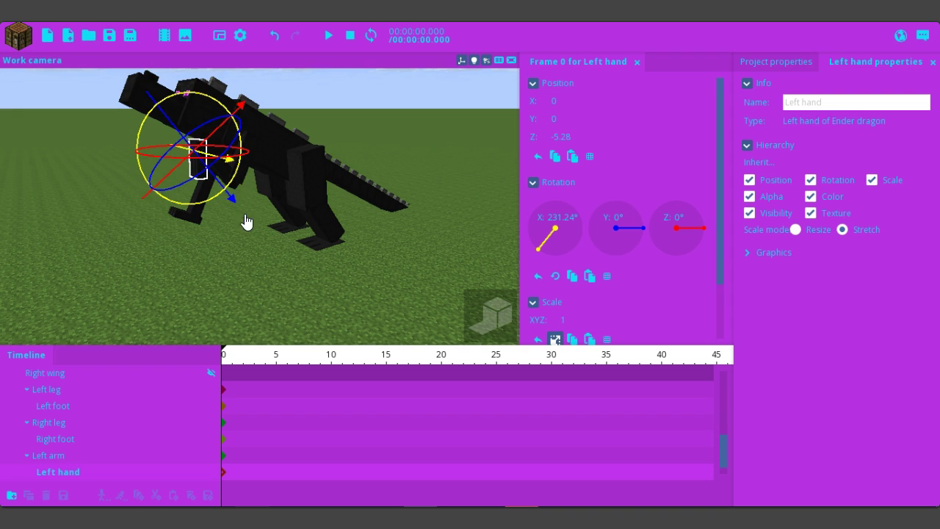
drag(245, 220, 221, 294)
right_drag(245, 202, 245, 231)
drag(225, 190, 227, 193)
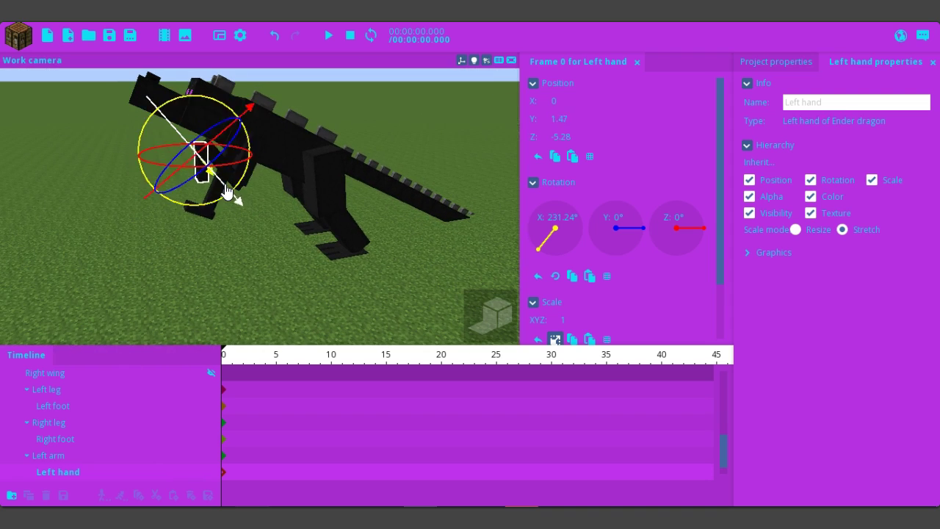
- Readjust the left hand's Z position to about -4.71 so it meets the forearm
drag(218, 148, 220, 142)
right_drag(193, 281, 365, 122)
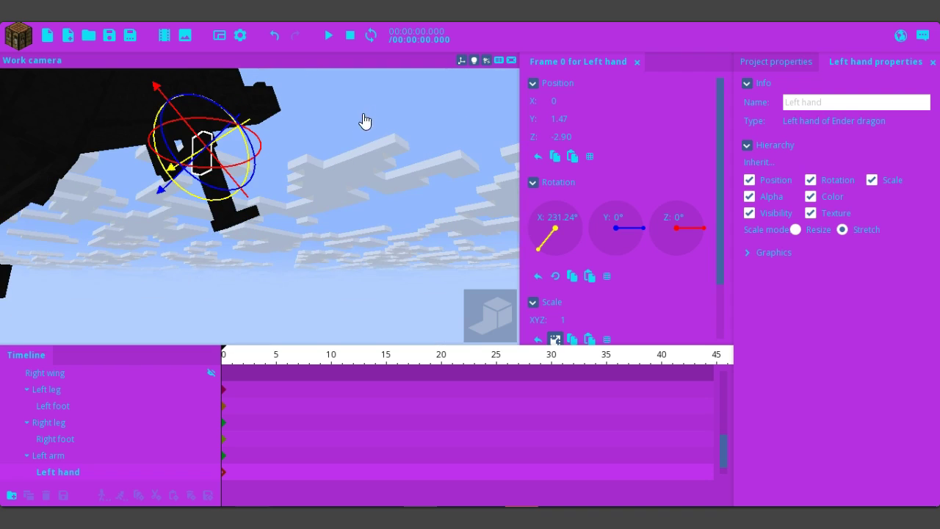
click(534, 84)
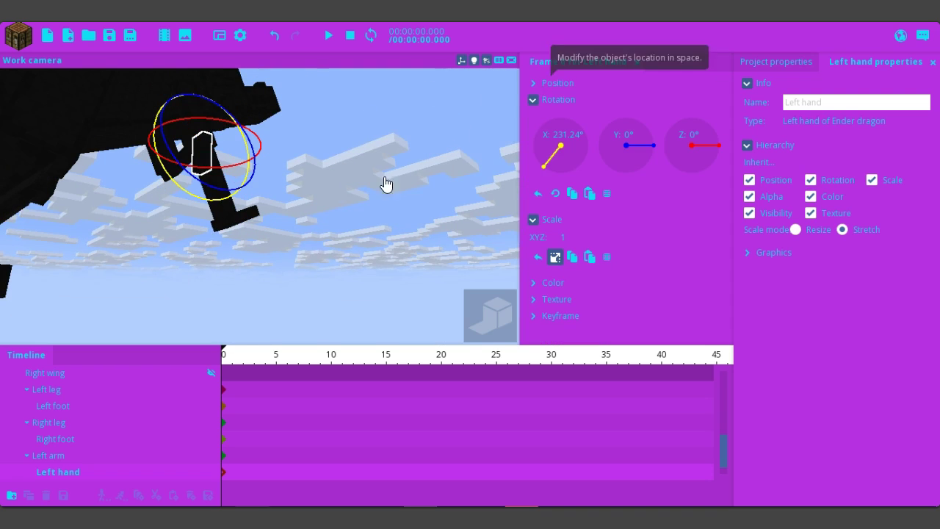
right_drag(313, 229, 272, 323)
right_drag(345, 316, 296, 242)
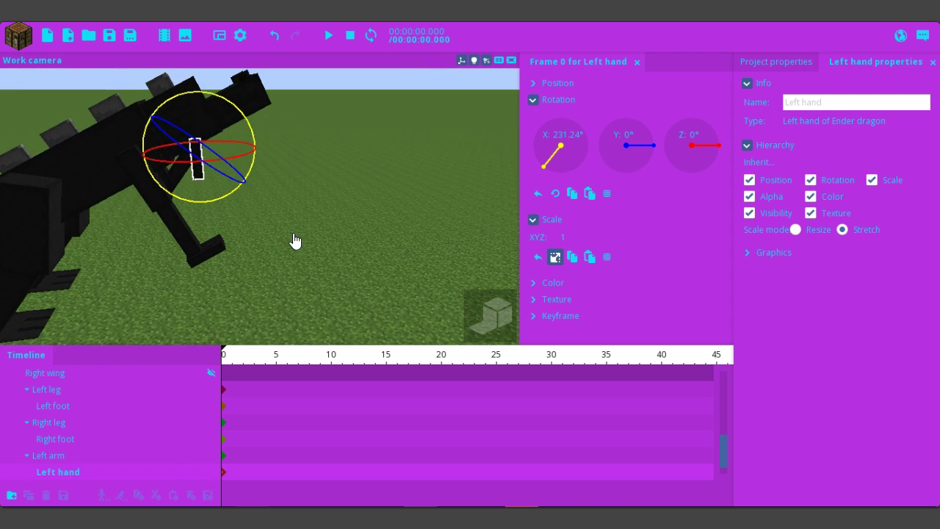
click(534, 83)
drag(262, 188, 293, 204)
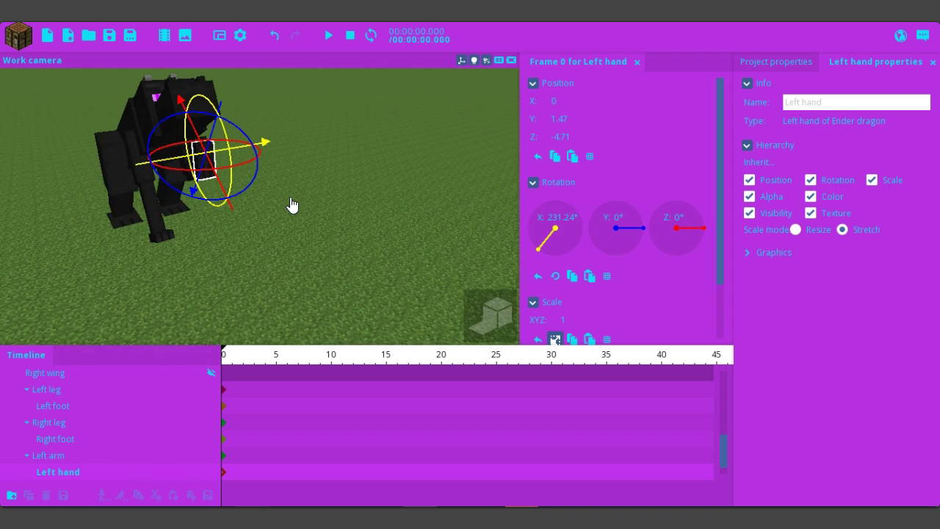
- Bend the dragon's right arm to 130°
click(151, 220)
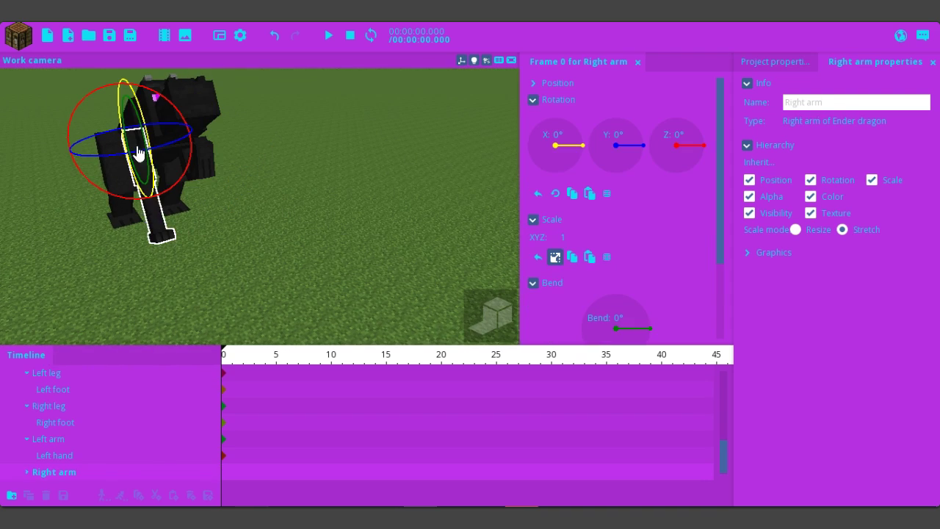
drag(128, 103, 96, 183)
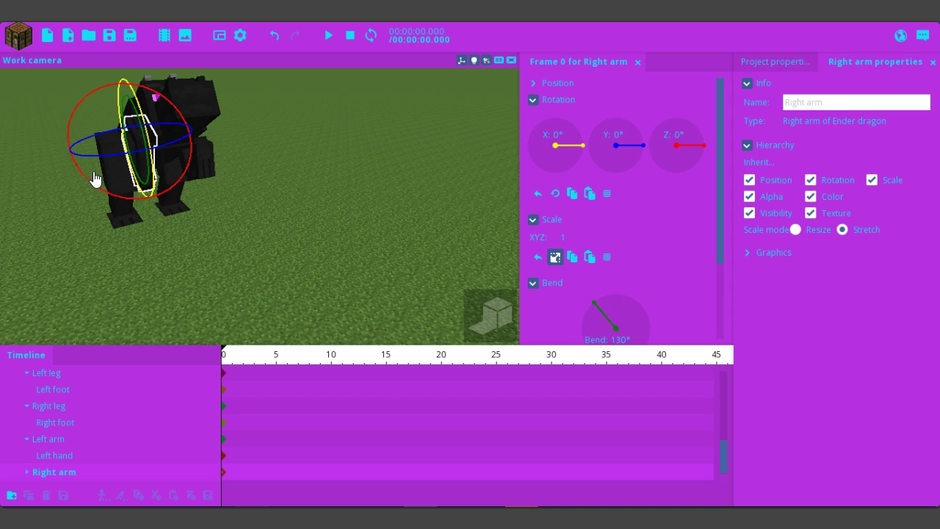
drag(148, 268, 184, 257)
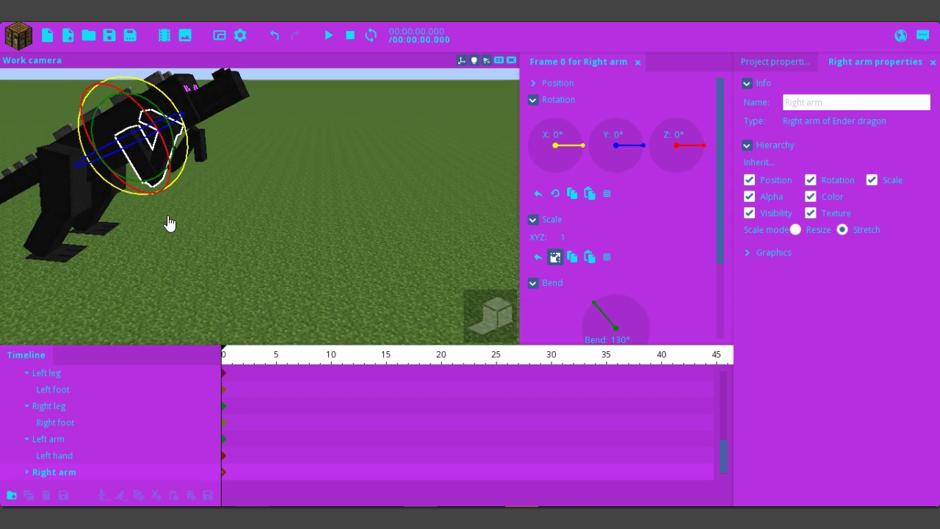
- Increase the left arm's bend to 130° to match the right arm
click(194, 140)
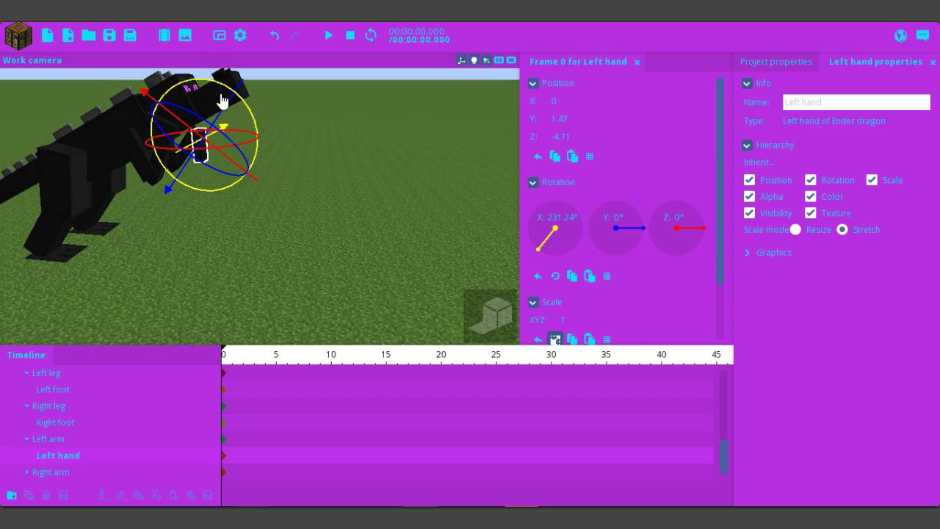
click(179, 163)
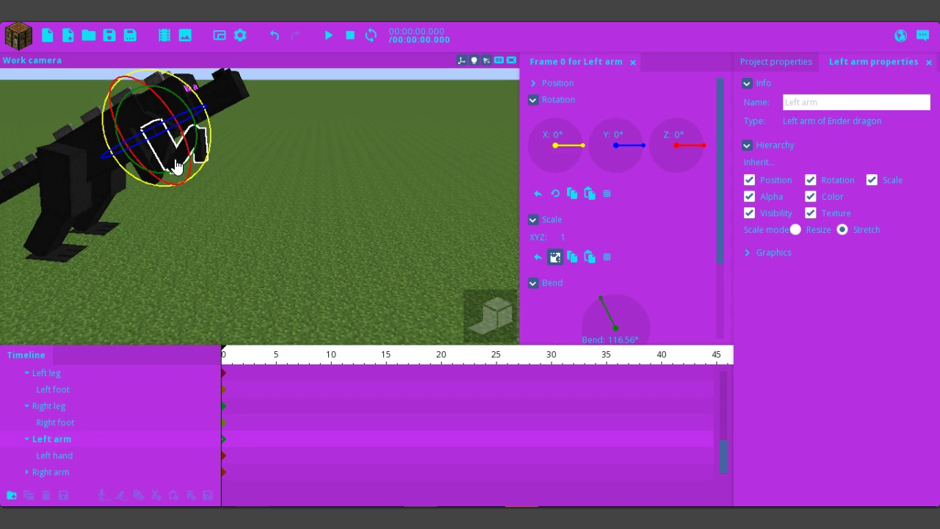
drag(171, 90, 207, 128)
drag(164, 174, 163, 175)
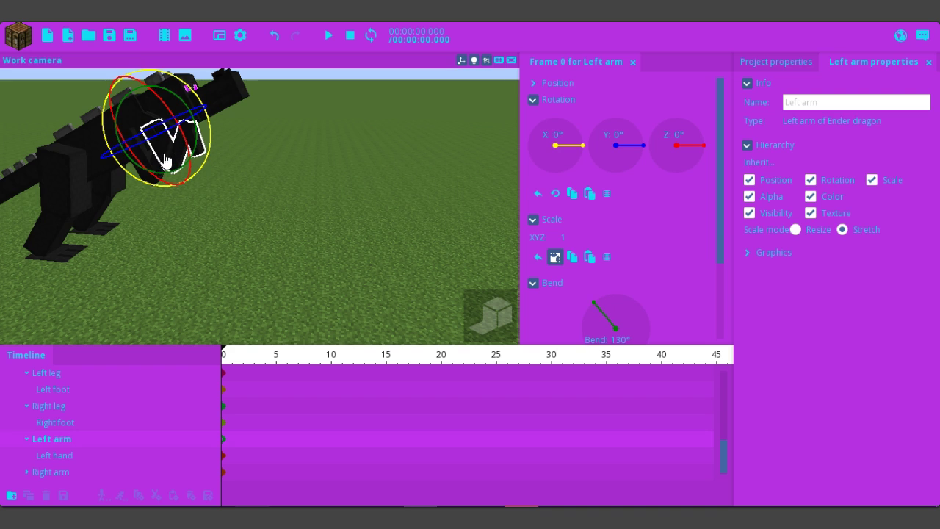
- Rotate the dragon's right hand to about 212.9° around the X axis
click(144, 160)
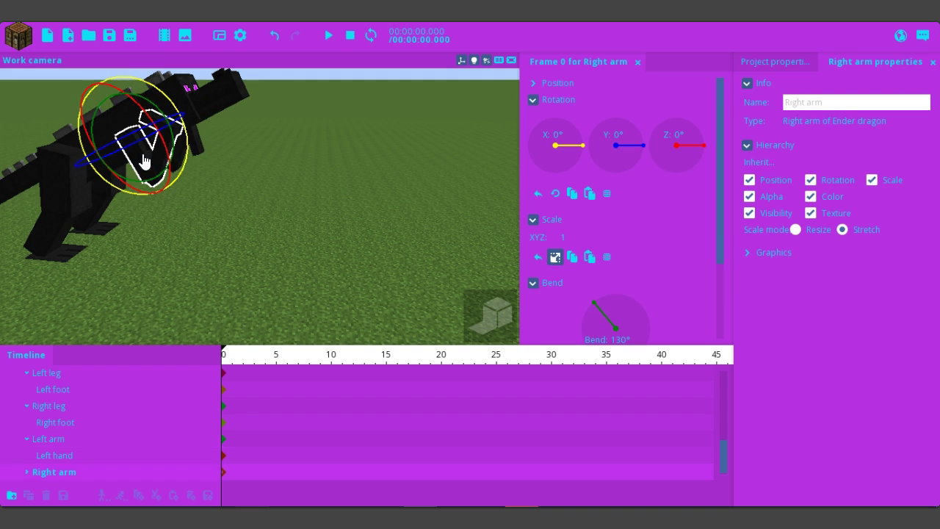
click(180, 138)
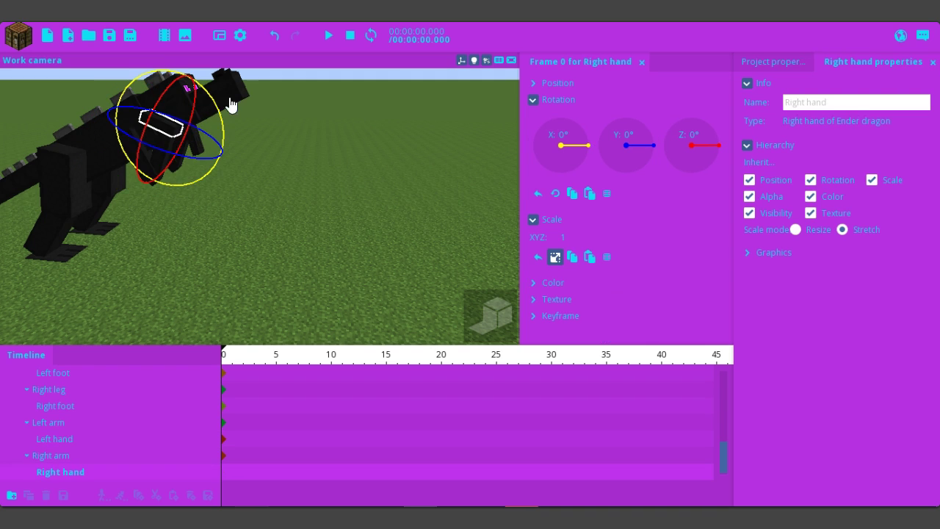
drag(210, 120, 127, 130)
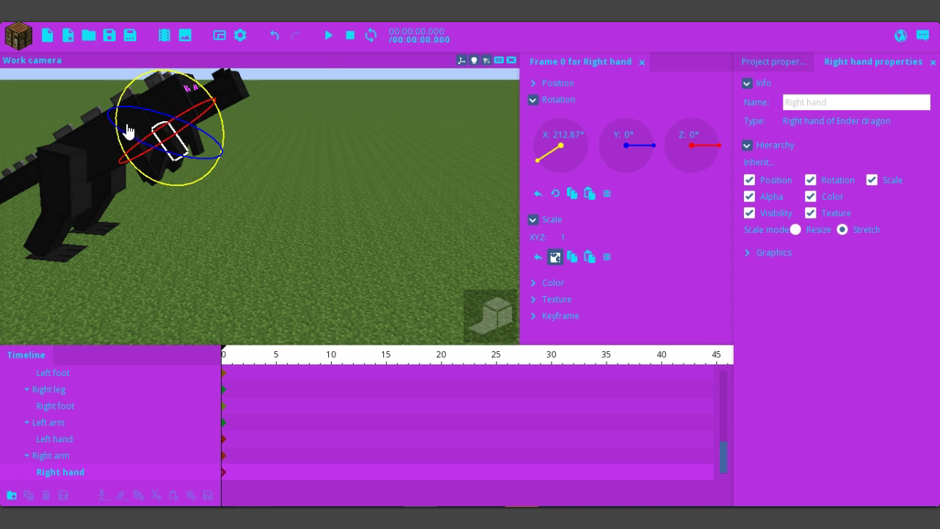
- Move the right hand to about Y 0.63 and Z -5.50 so it sits at the end of the right arm
click(534, 85)
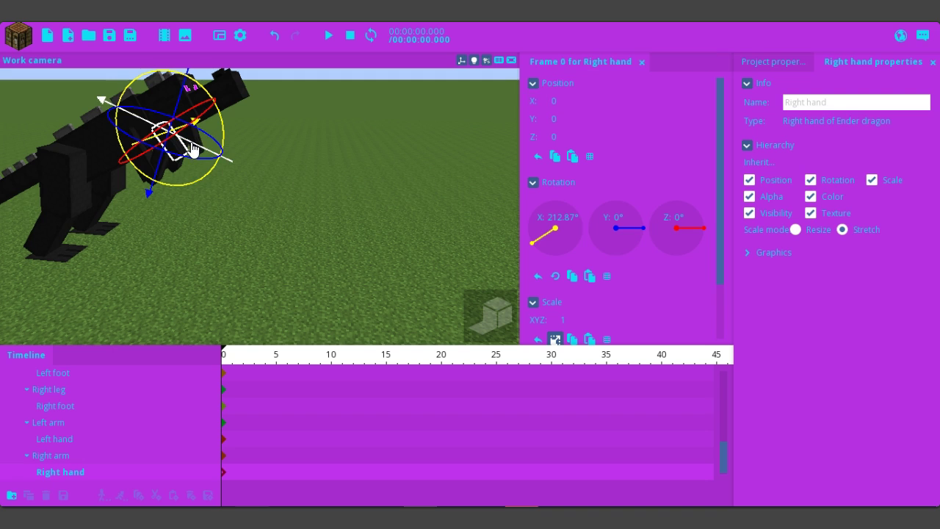
drag(192, 144, 204, 159)
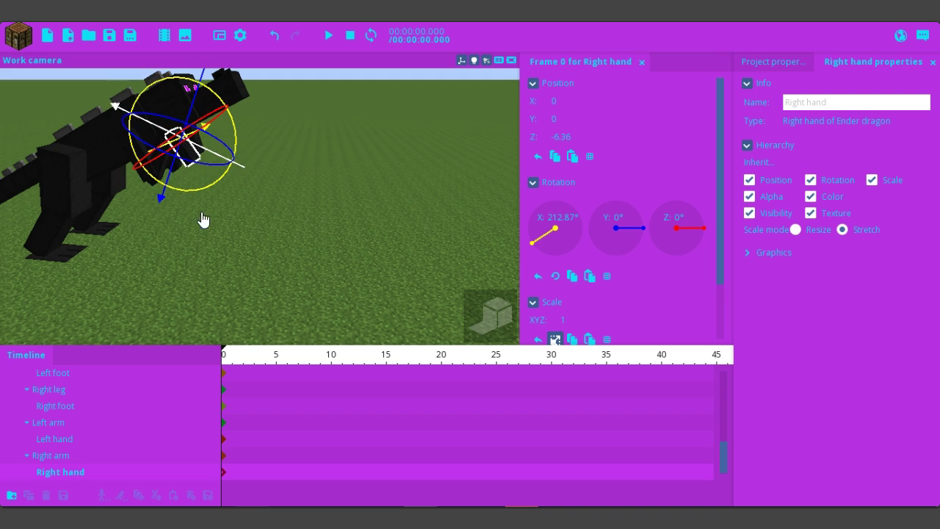
drag(188, 291, 196, 293)
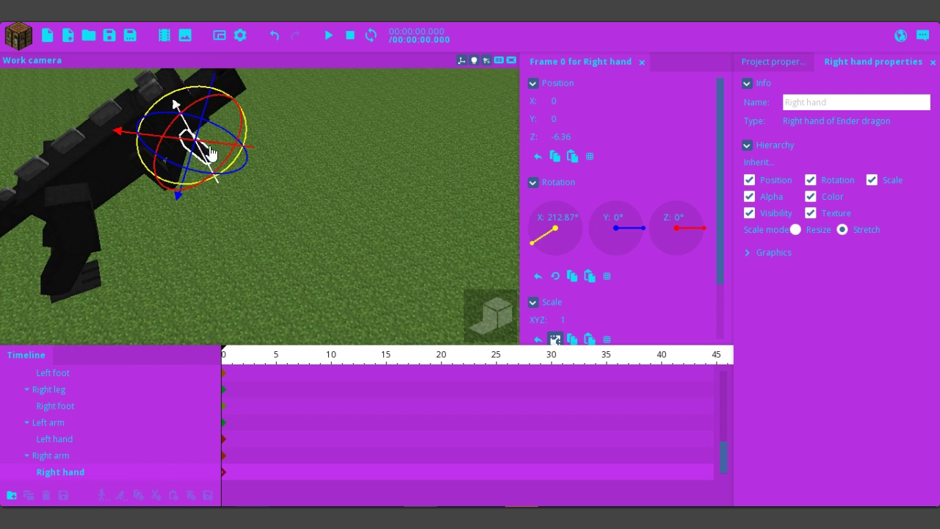
mouse_move(198, 147)
mouse_down()
mouse_move(196, 134)
mouse_move(212, 146)
mouse_up()
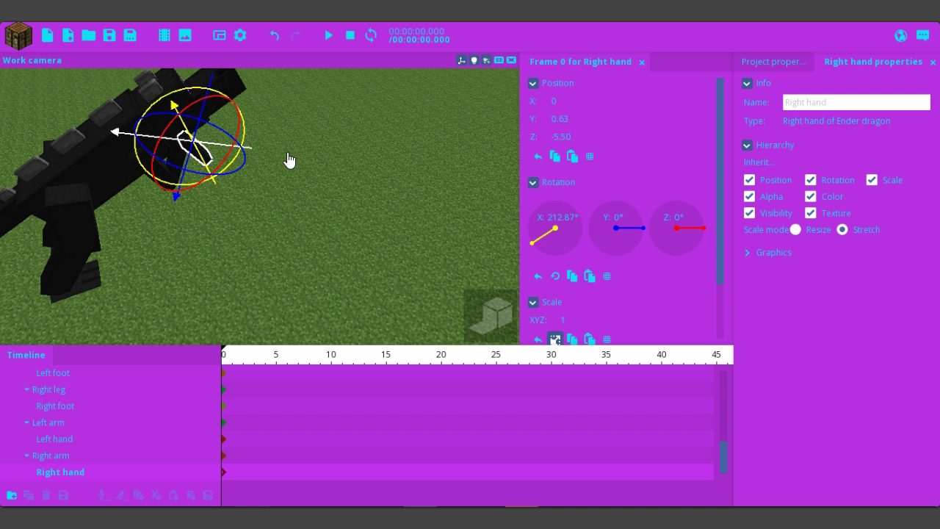
right_drag(290, 160, 297, 161)
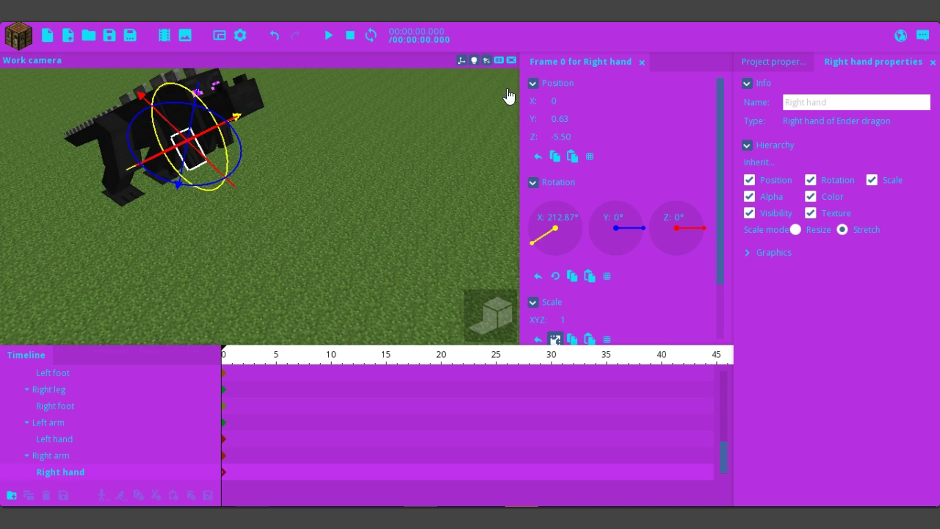
click(540, 86)
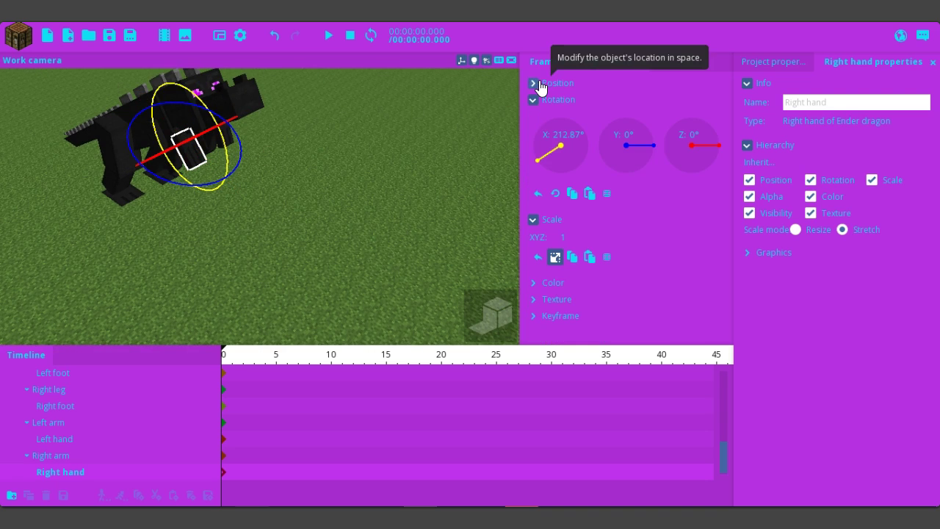
drag(289, 196, 289, 197)
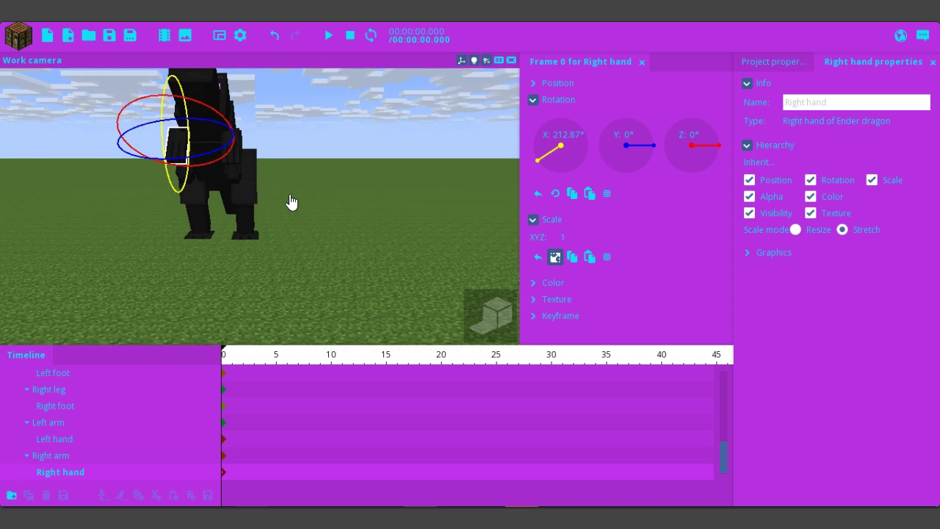
- Rotate the dragon's left arm to about 39.7° around the X axis
click(238, 168)
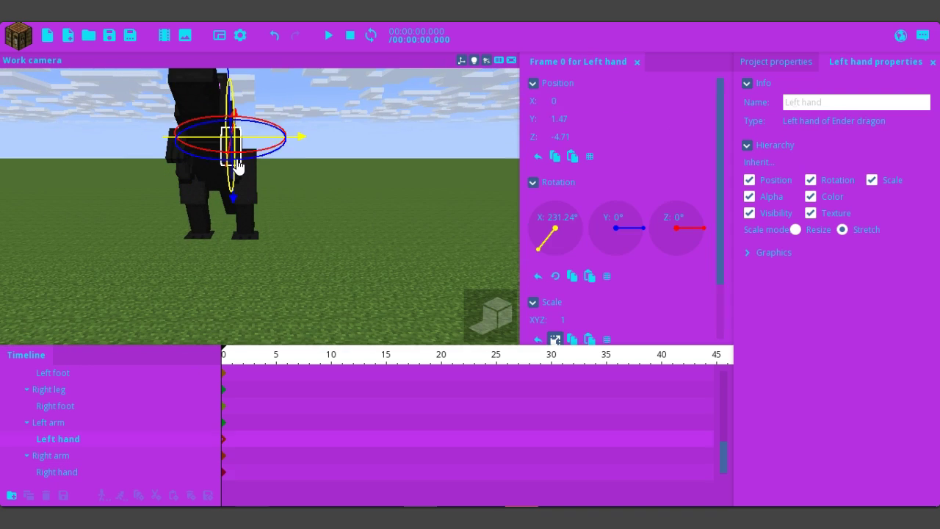
click(534, 84)
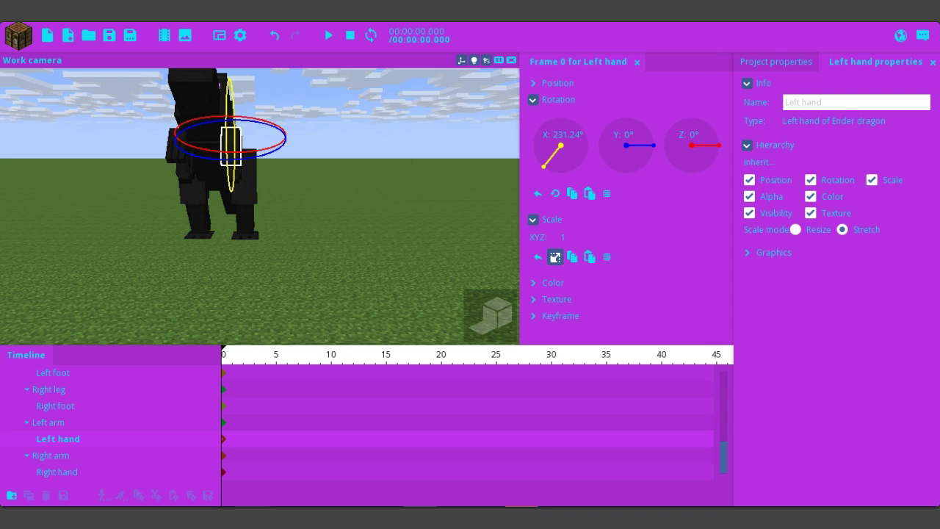
drag(440, 133, 413, 147)
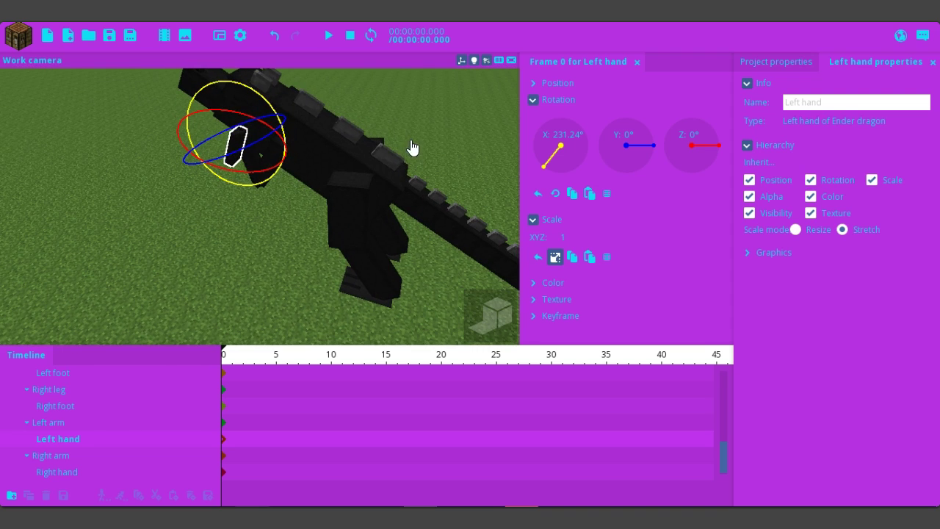
click(269, 168)
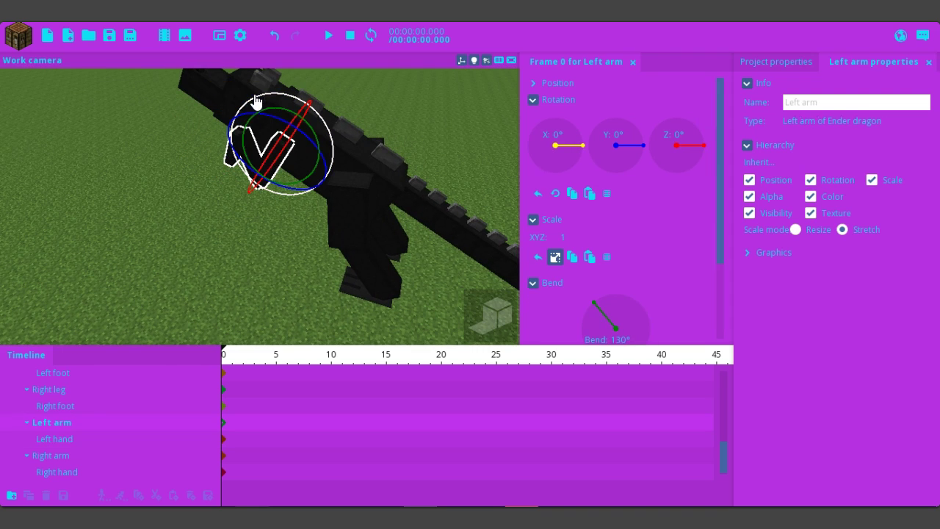
drag(256, 98, 238, 137)
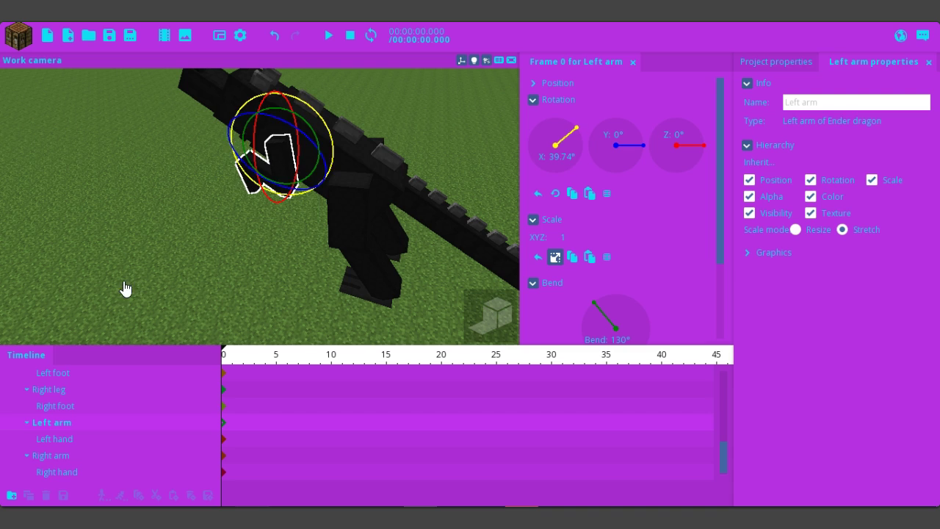
- Rotate the dragon's right arm to about 47.4° around the X axis
middle_drag(147, 288, 179, 265)
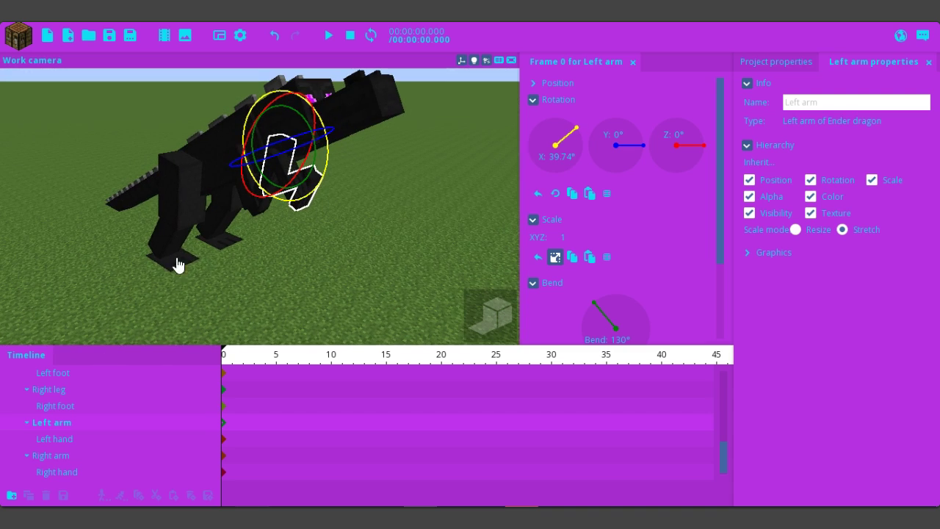
click(257, 211)
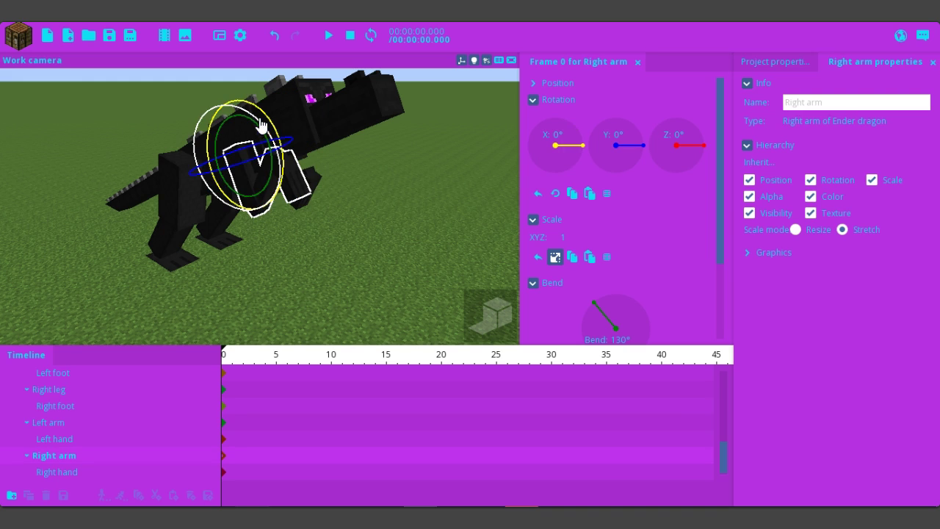
drag(264, 119, 278, 151)
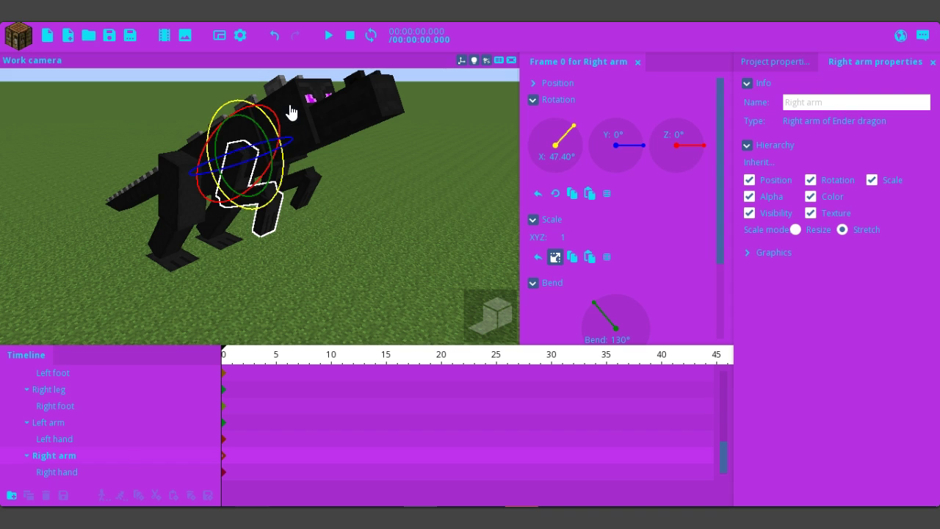
- Tilt the dragon's head down to about 32.8° around the X axis
click(291, 111)
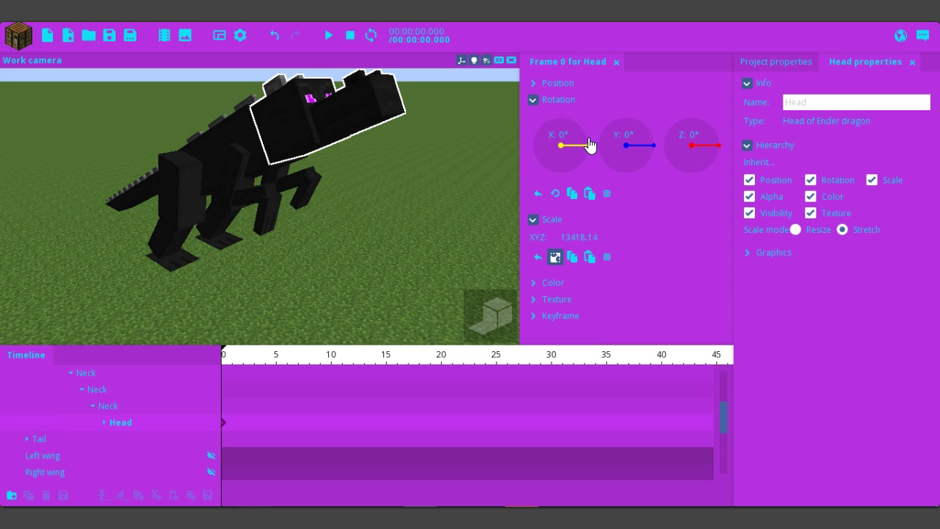
mouse_move(391, 227)
right_down()
mouse_move(395, 202)
mouse_move(375, 223)
right_up()
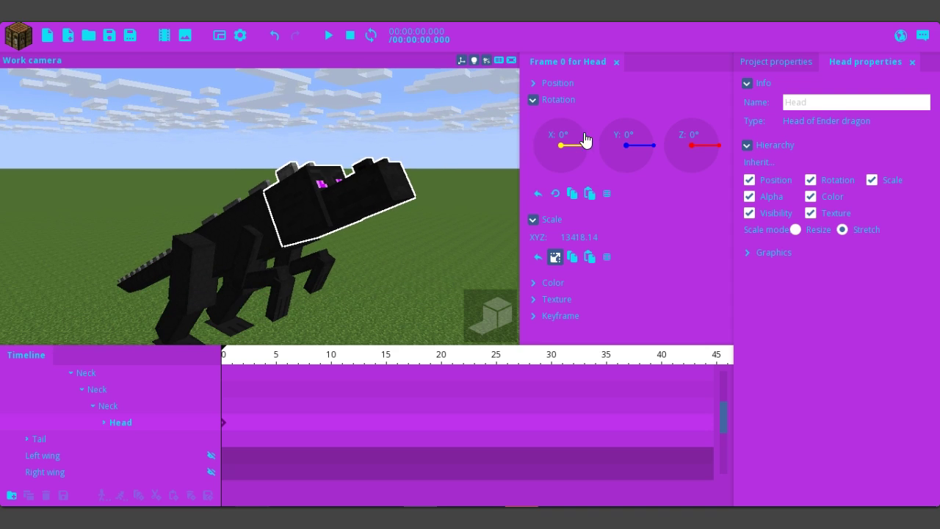
drag(583, 149, 594, 132)
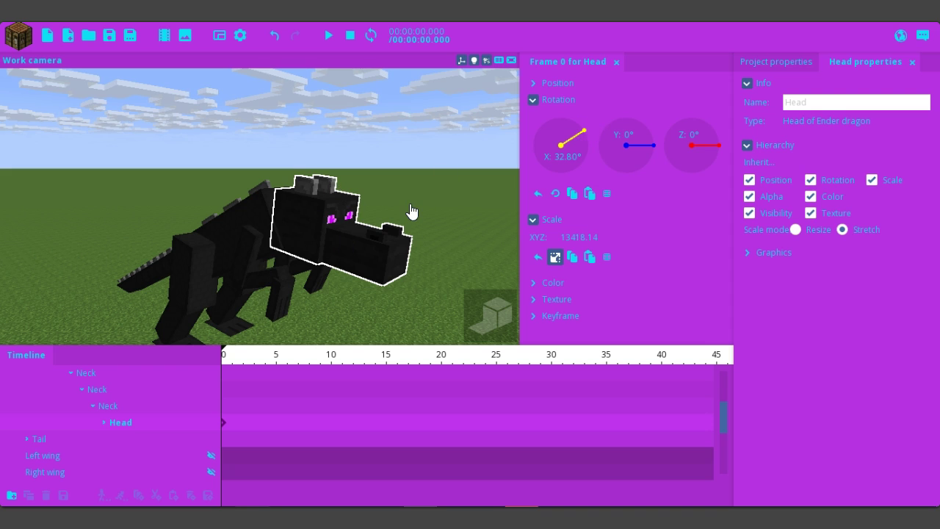
- Raise the whole Ender dragon model to about Y 4.73 so the feet stand above the grass
drag(408, 212, 408, 211)
key(w)
right_drag(408, 211, 409, 211)
key(w)
scroll(260, 206, down, 3)
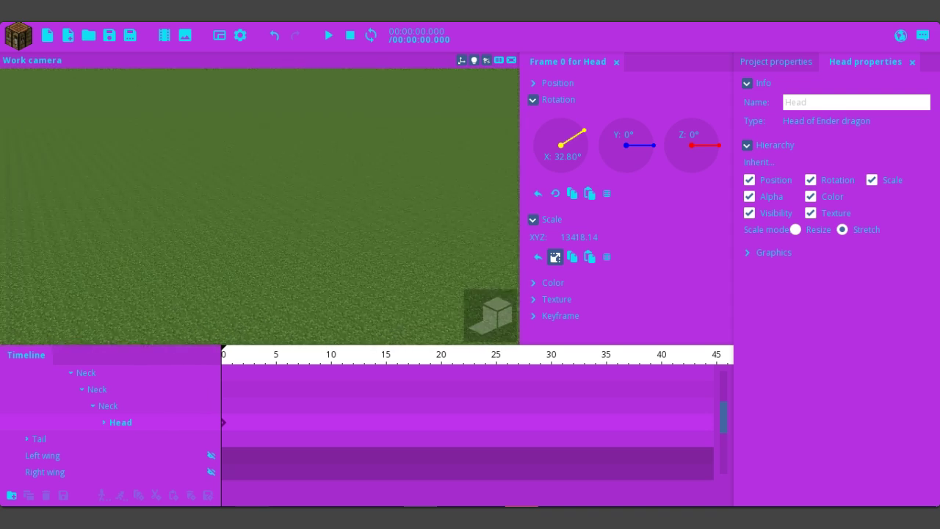
right_drag(408, 211, 408, 211)
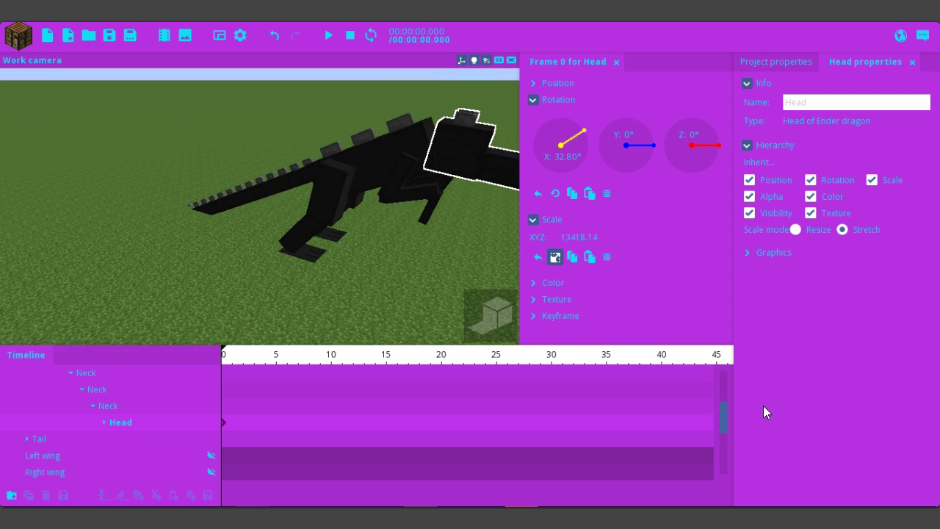
drag(721, 437, 758, 355)
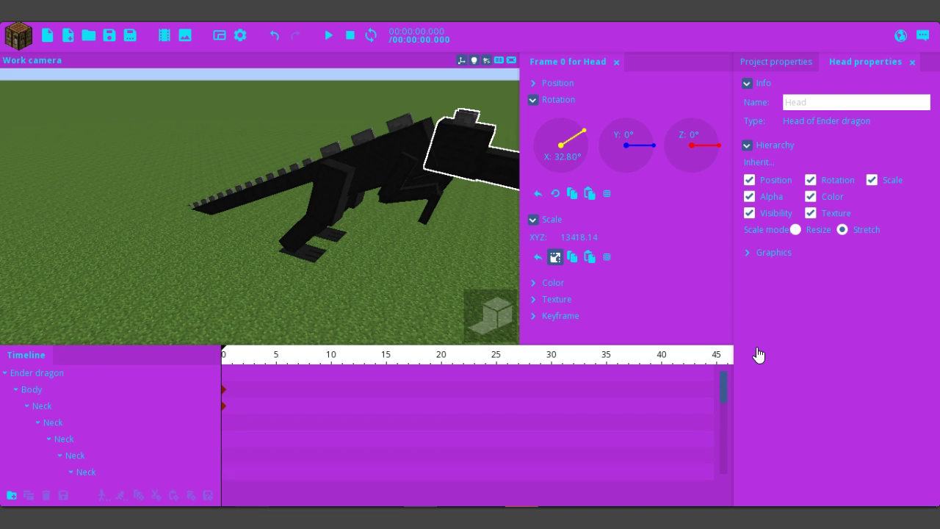
click(225, 378)
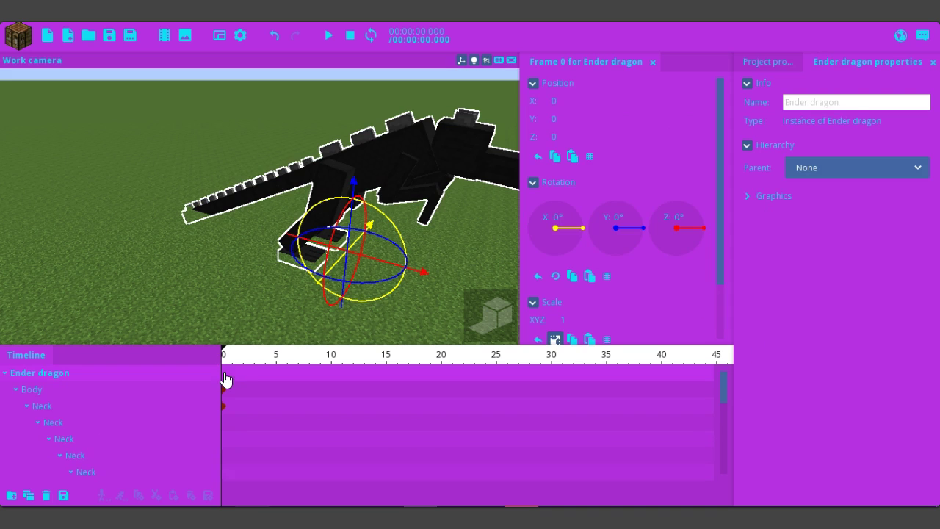
scroll(217, 336, up, 4)
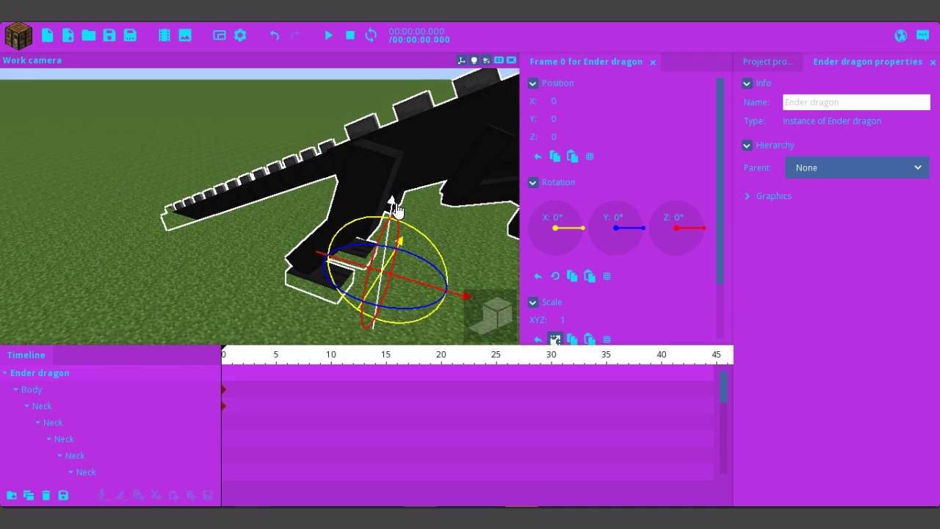
drag(394, 206, 401, 204)
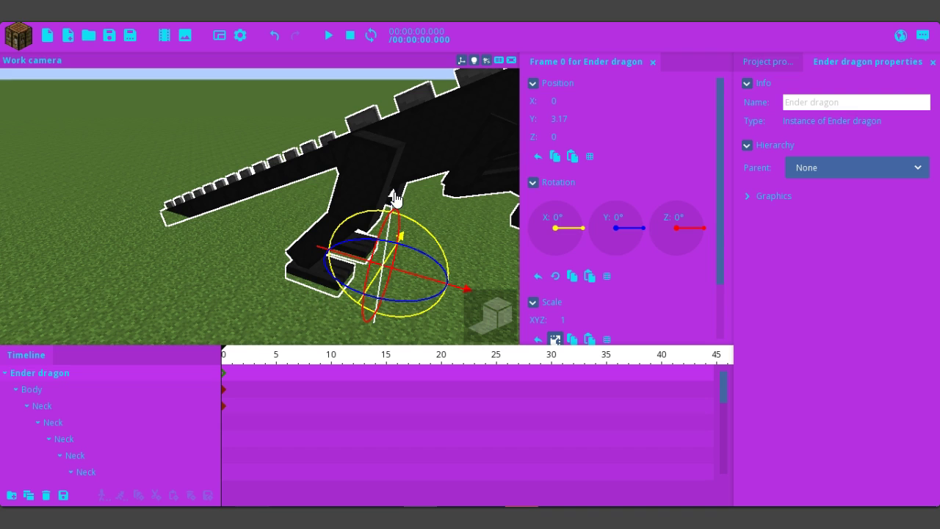
drag(394, 200, 396, 199)
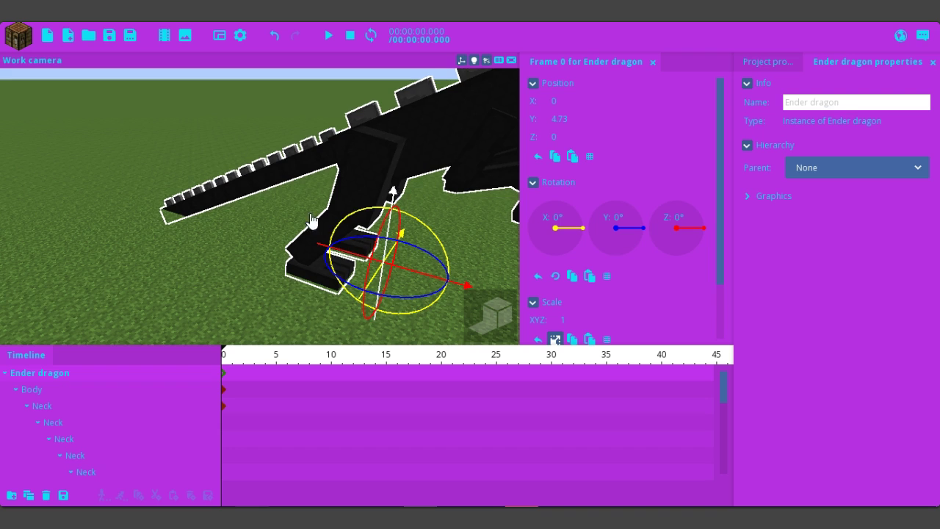
- Rotate the first tail segment at the body around the X axis so the whole tail swings upward
drag(174, 287, 286, 278)
right_drag(312, 279, 323, 261)
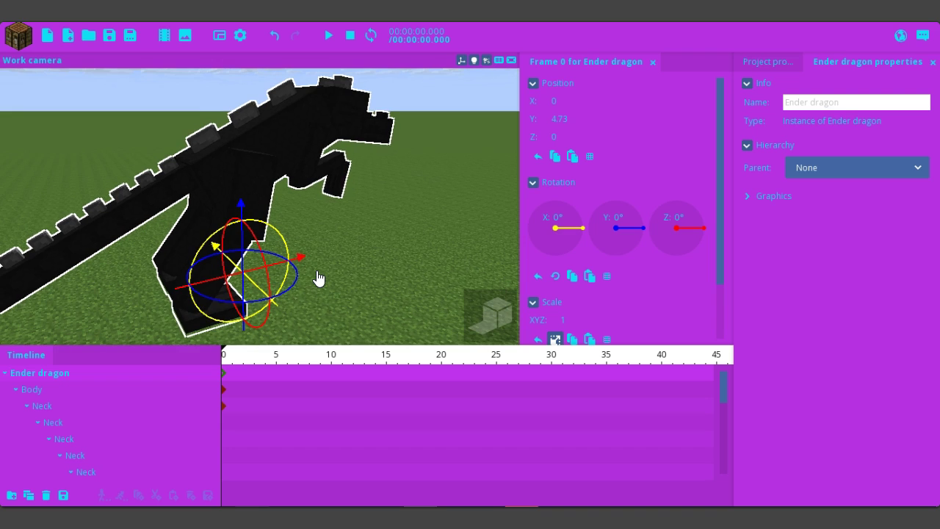
click(183, 190)
right_drag(113, 309, 37, 318)
drag(396, 112, 412, 163)
- Curve the second to fourth tail segments downward around X, with the third at about -5.5° and the fourth at about -3.3°
click(354, 138)
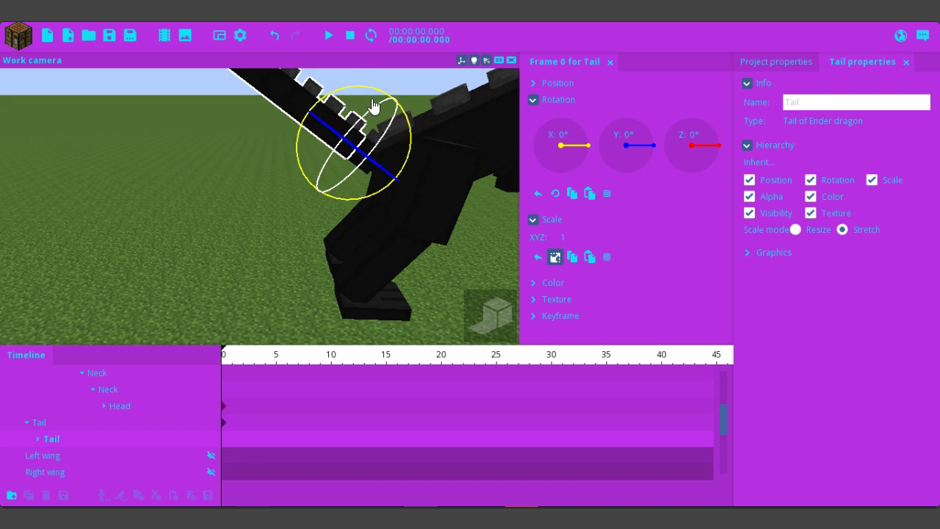
drag(360, 93, 314, 103)
click(335, 122)
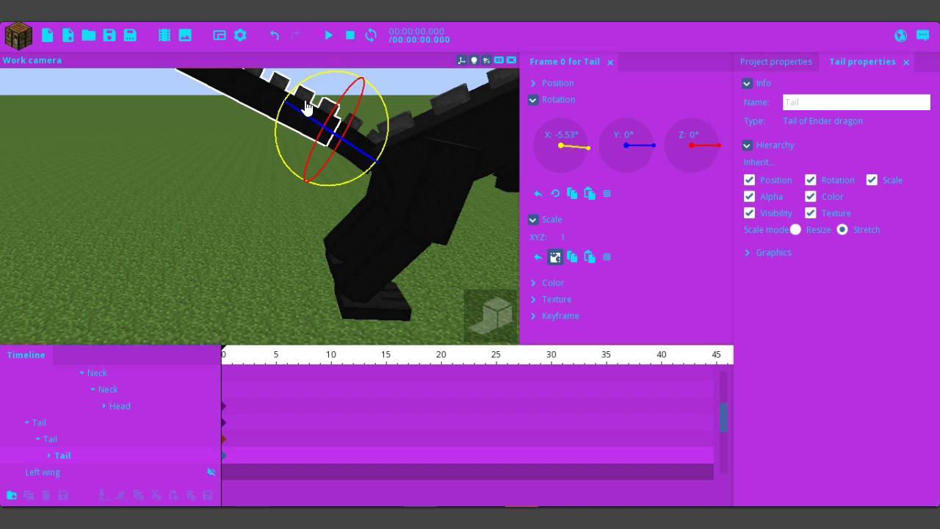
click(307, 107)
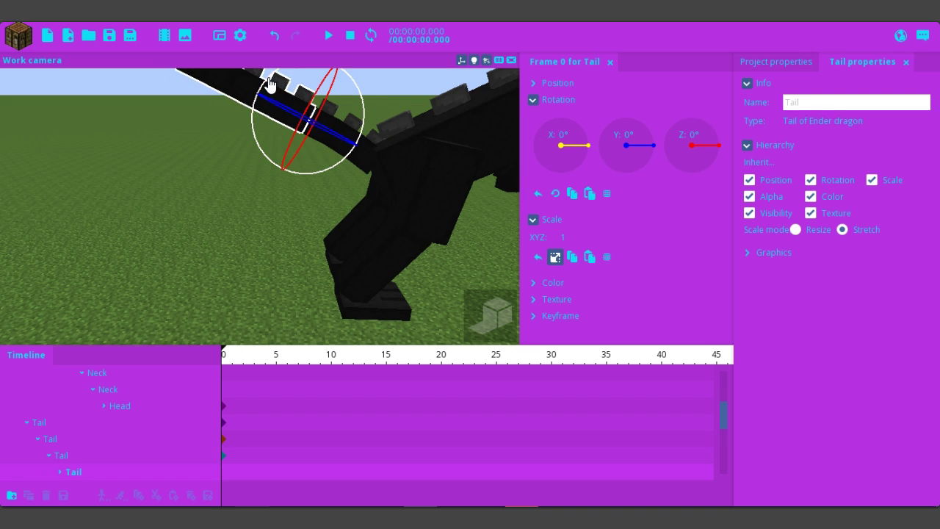
drag(270, 80, 266, 84)
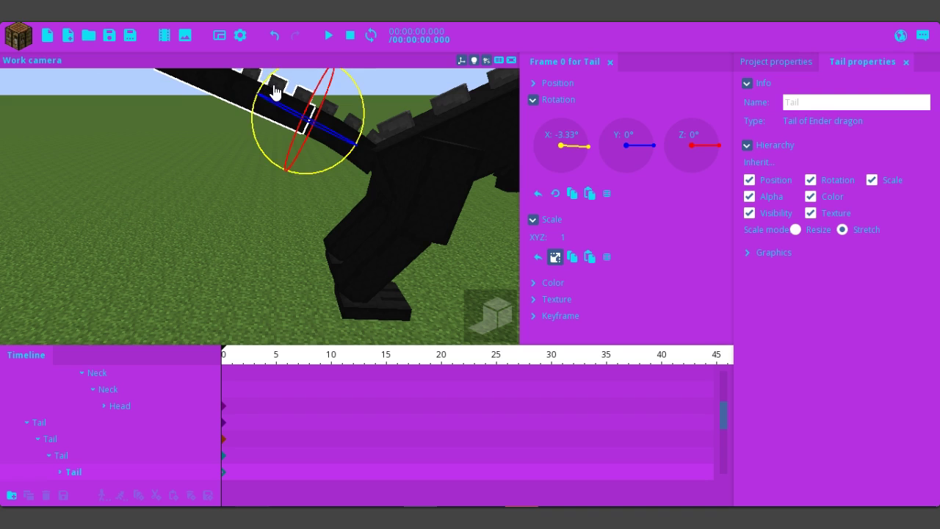
- Rotate the fifth tail segment to about -11.0° and the sixth to about -6.5° around the X axis
click(271, 91)
drag(232, 114, 230, 125)
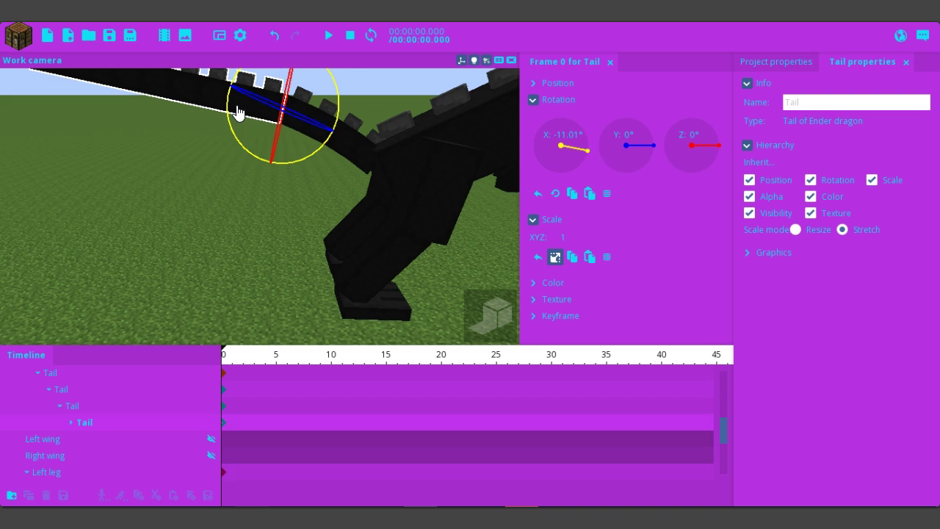
click(237, 118)
drag(208, 129, 212, 139)
right_drag(257, 205, 255, 163)
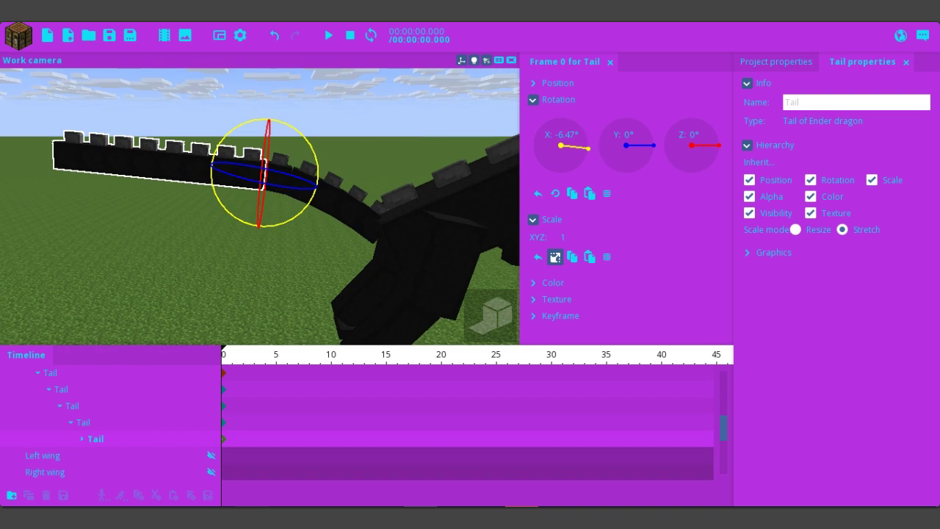
- Curve the seventh to ninth tail segments downward around X, with the eighth at about -8.6° and the ninth at about -3.9°
click(224, 186)
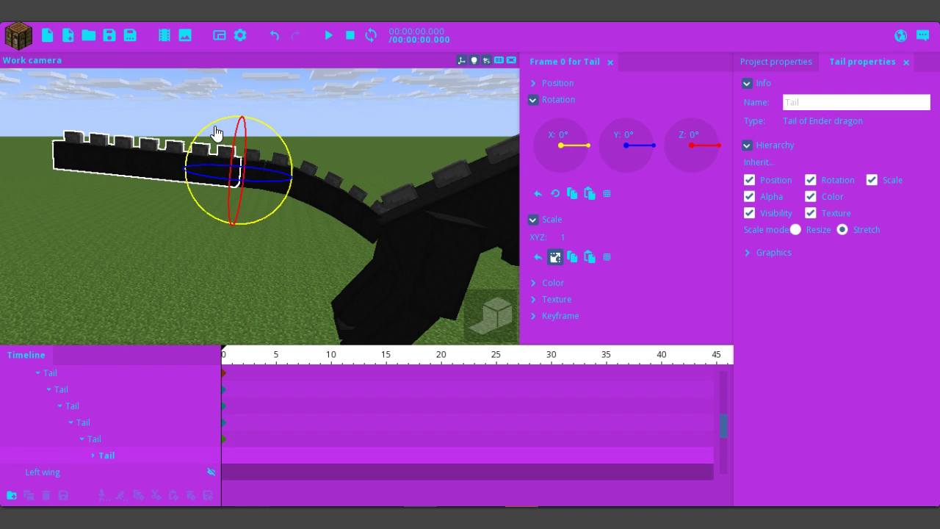
drag(213, 126, 209, 137)
click(210, 152)
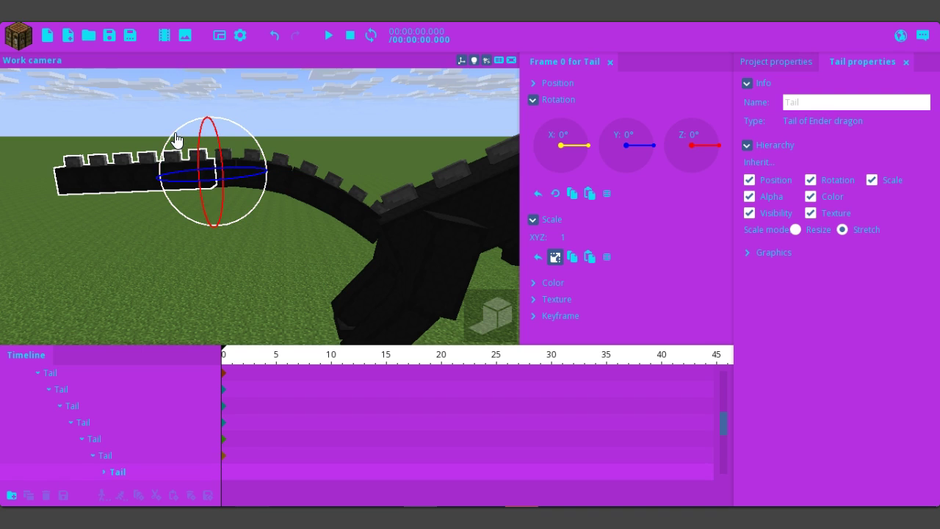
drag(176, 142, 171, 147)
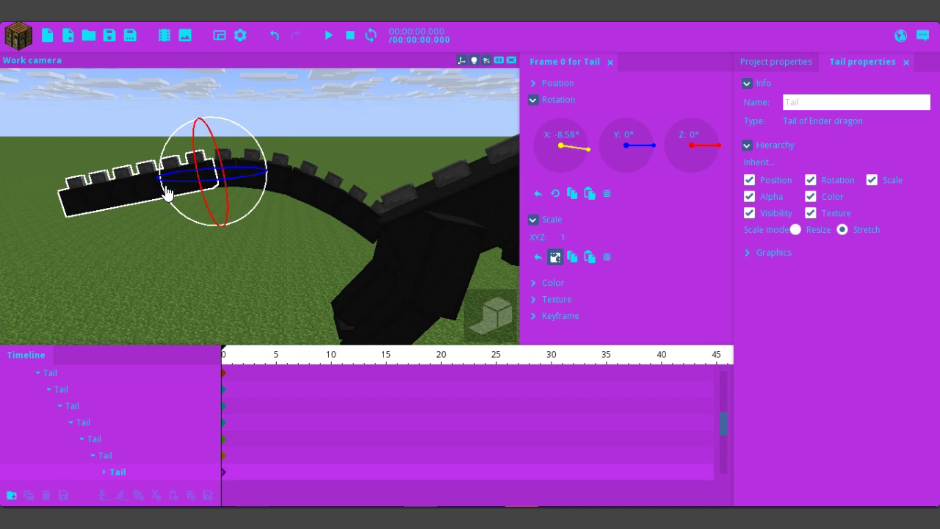
drag(177, 196, 211, 130)
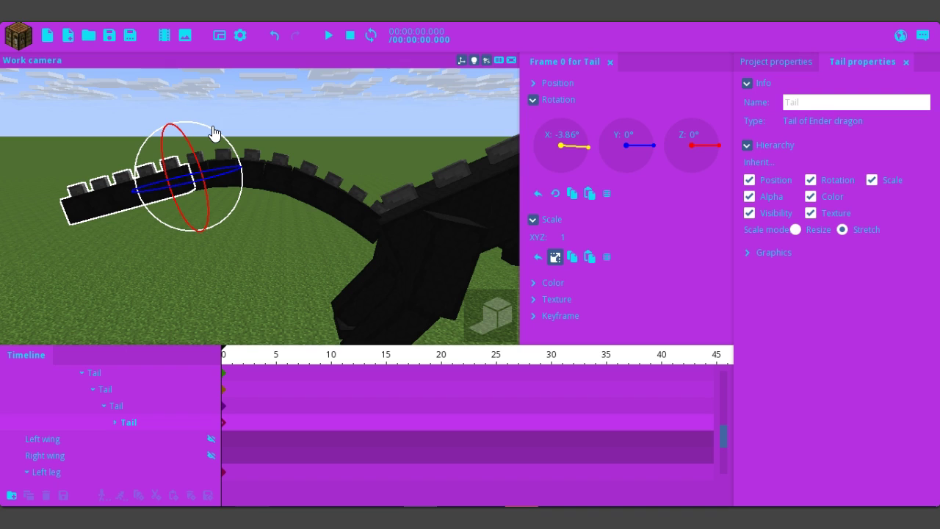
- Rotate the tenth tail segment to about -7.1° around X and bend the eleventh segment downward too
click(154, 203)
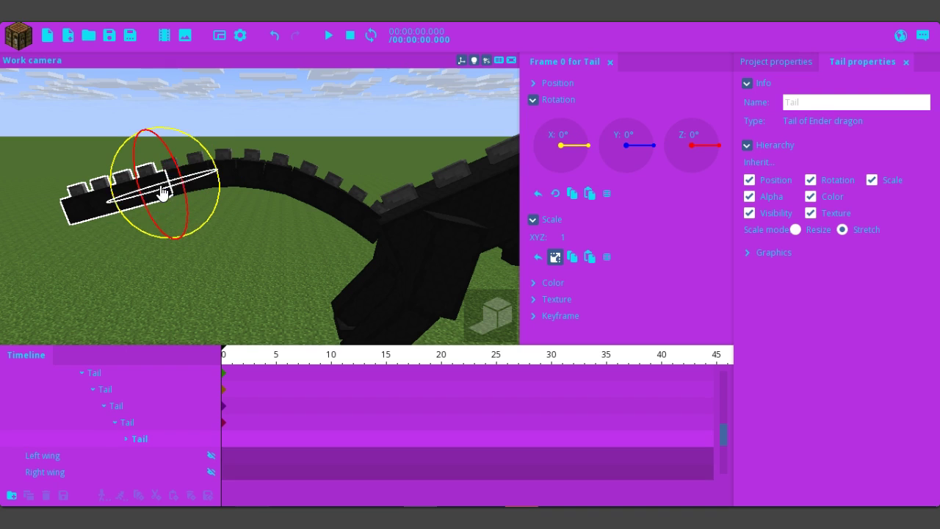
drag(195, 140, 187, 155)
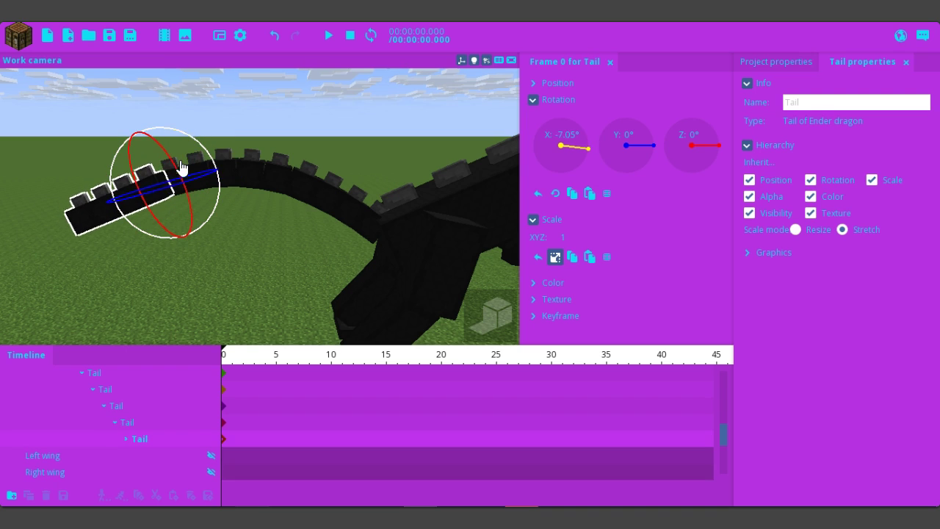
click(136, 211)
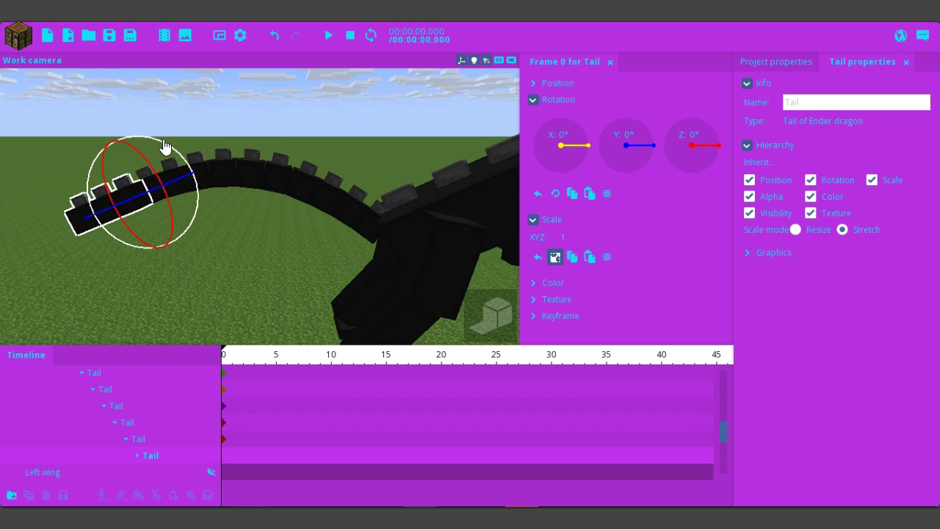
mouse_move(166, 147)
mouse_down()
mouse_move(146, 141)
mouse_move(116, 231)
mouse_up()
- Rotate the twelfth tail segment to about -7.4° and the tail's end segment to about -3.6° around the X axis
click(115, 230)
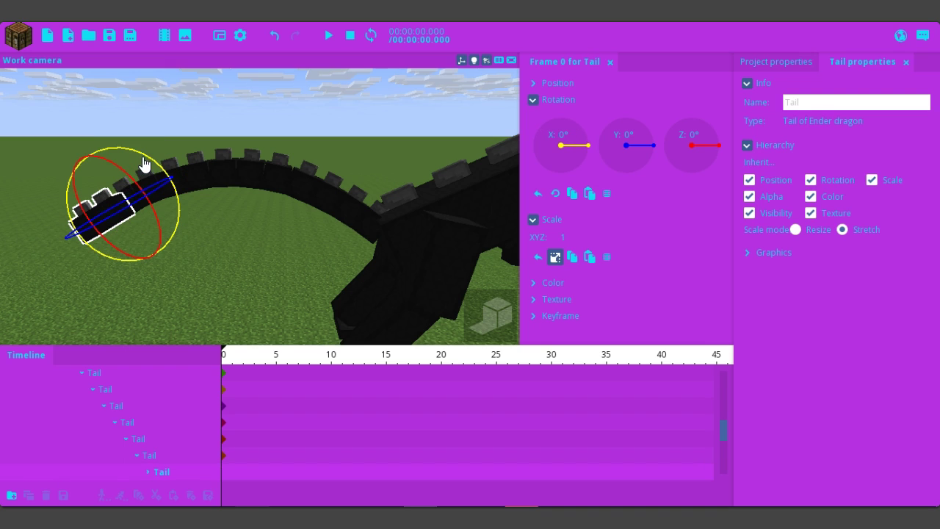
drag(137, 157, 136, 158)
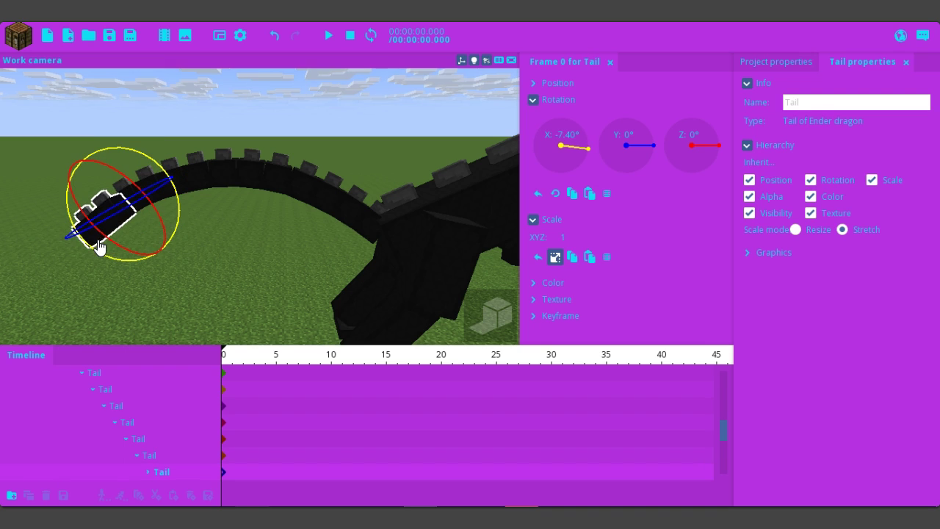
click(99, 248)
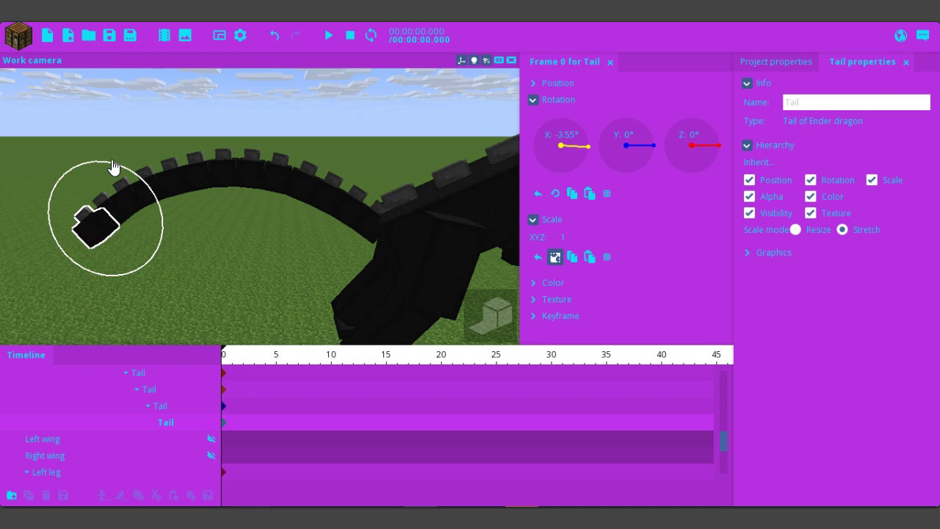
- Rotate the tail's end segment to about -12.6° around the X axis and deselect it
drag(106, 165, 103, 164)
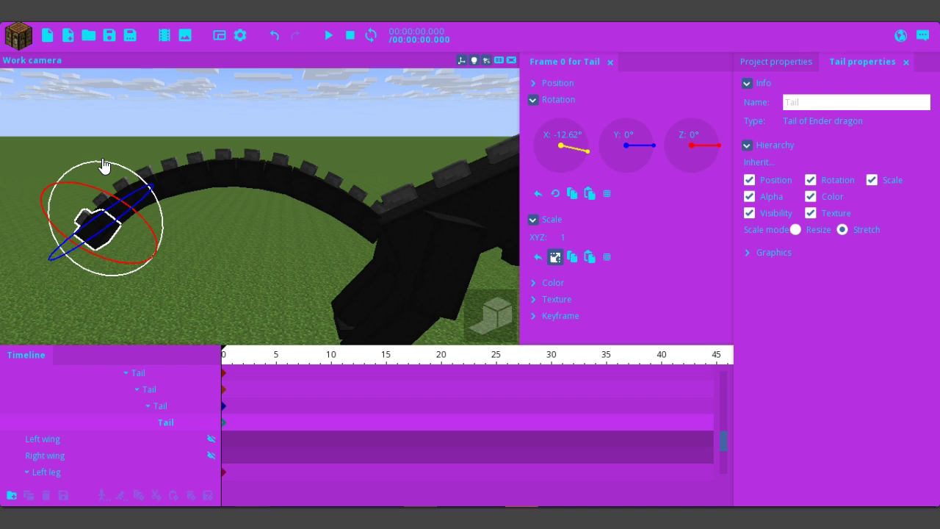
click(208, 232)
key(z)
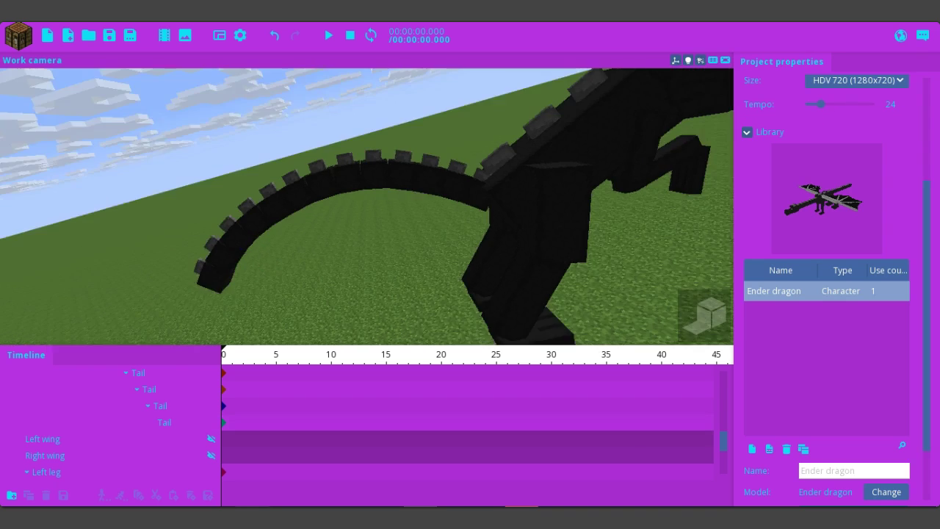
key(x)
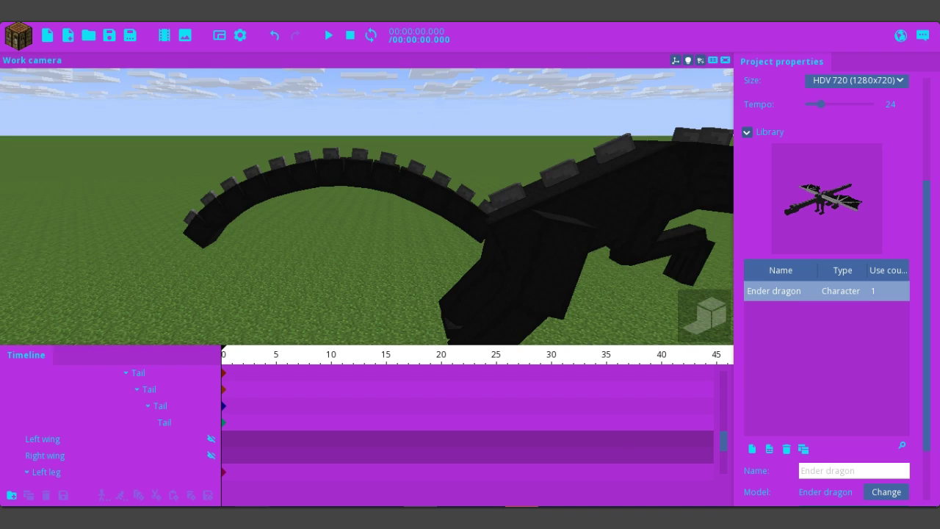
key(d)
key(s)
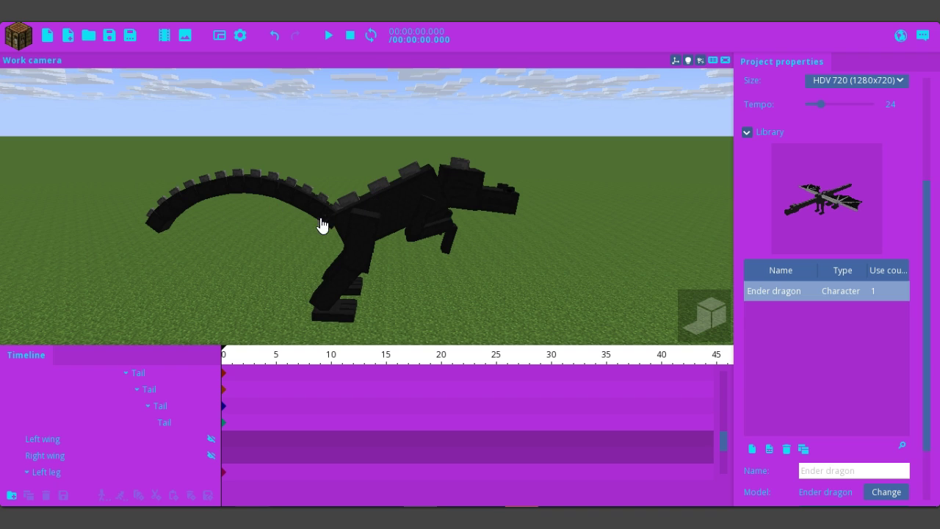
- Reset the X rotation of the fourth, third and second tail segments to 0°
key(a)
right_drag(313, 266, 313, 266)
key(w)
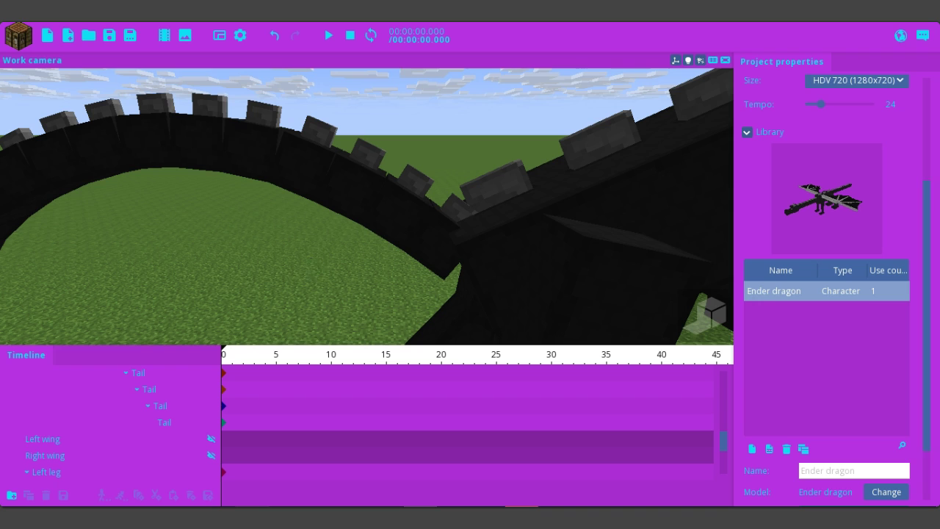
click(324, 177)
click(193, 181)
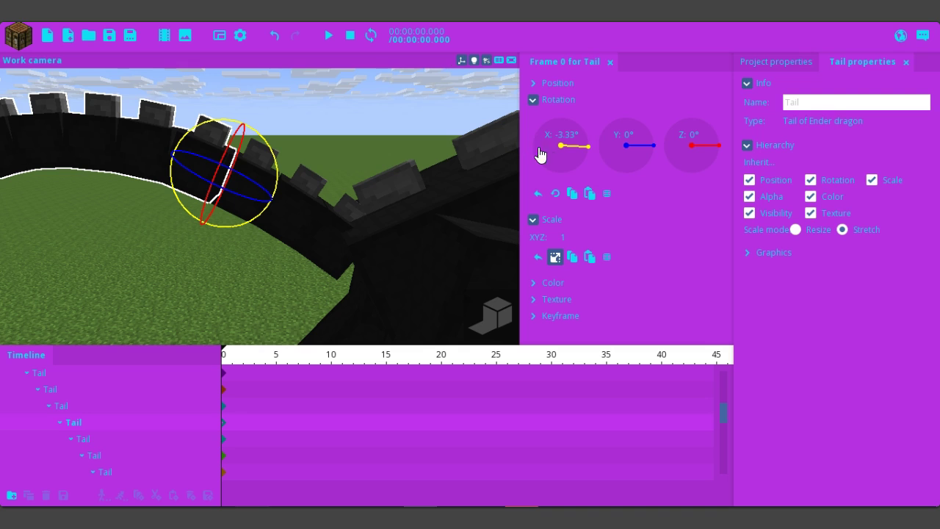
right_click(569, 151)
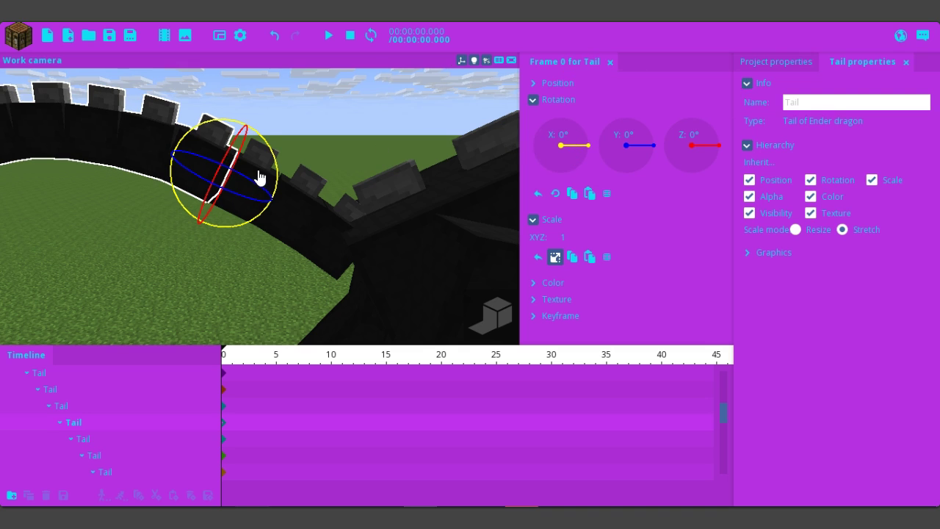
click(260, 177)
right_click(578, 149)
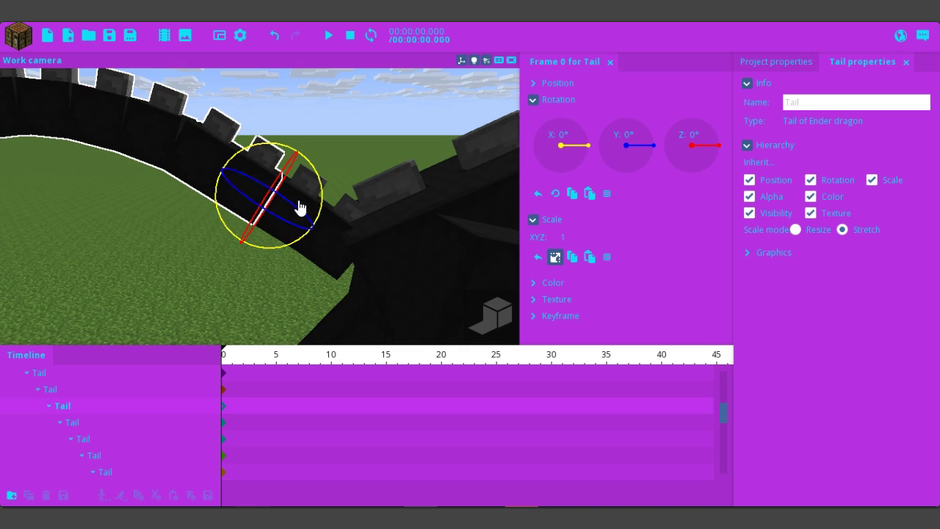
click(309, 200)
right_click(573, 153)
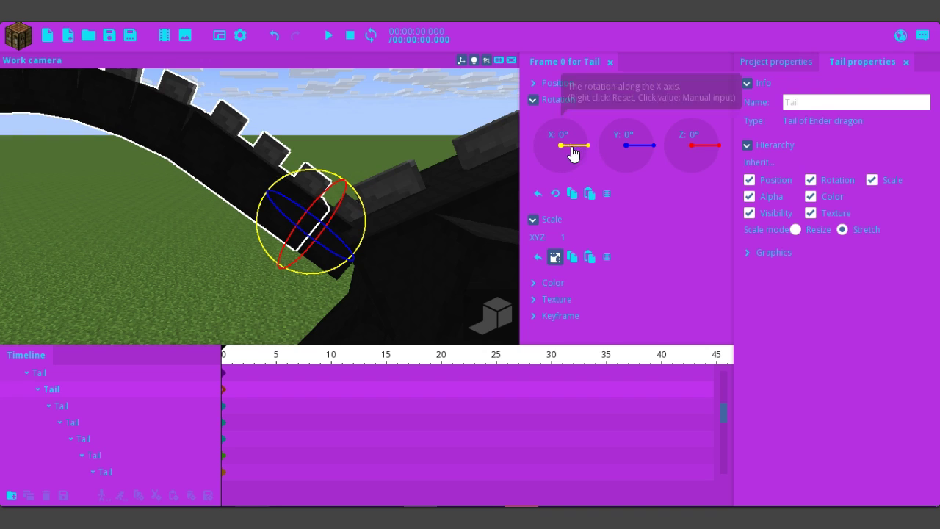
- Raise the whole tail by rotating its first segment to about 70.6° around the X axis
click(342, 227)
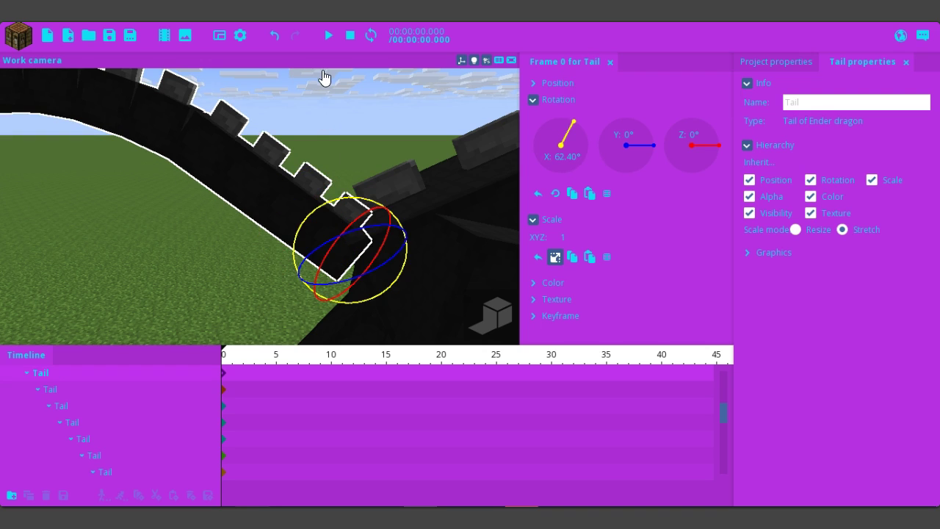
scroll(324, 77, down, 8)
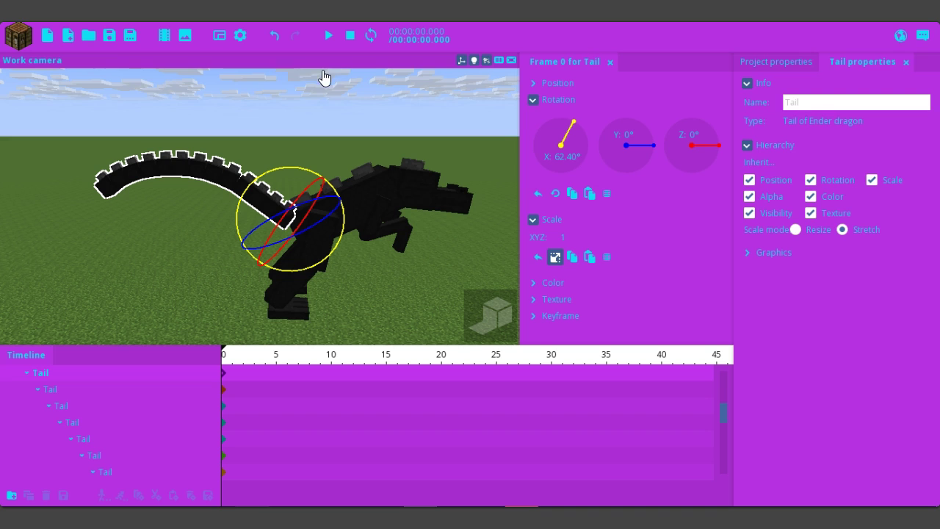
mouse_move(305, 173)
mouse_down()
mouse_move(314, 181)
mouse_move(290, 178)
mouse_up()
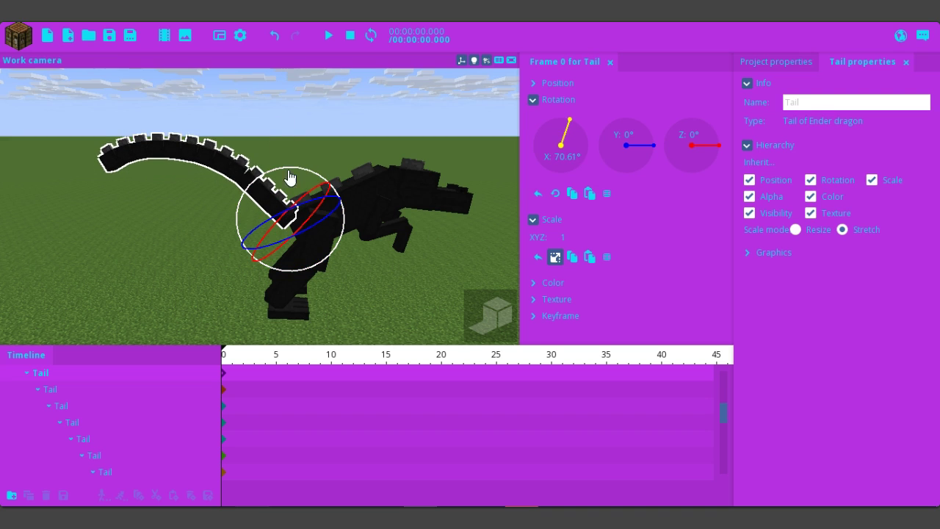
- Reset the X rotation of the sixth and fifth tail segments to 0°
click(236, 174)
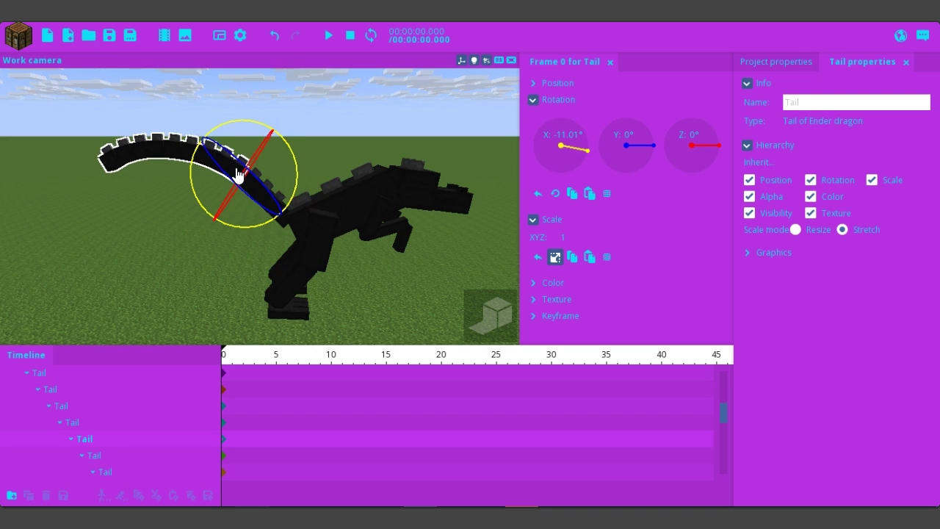
click(209, 170)
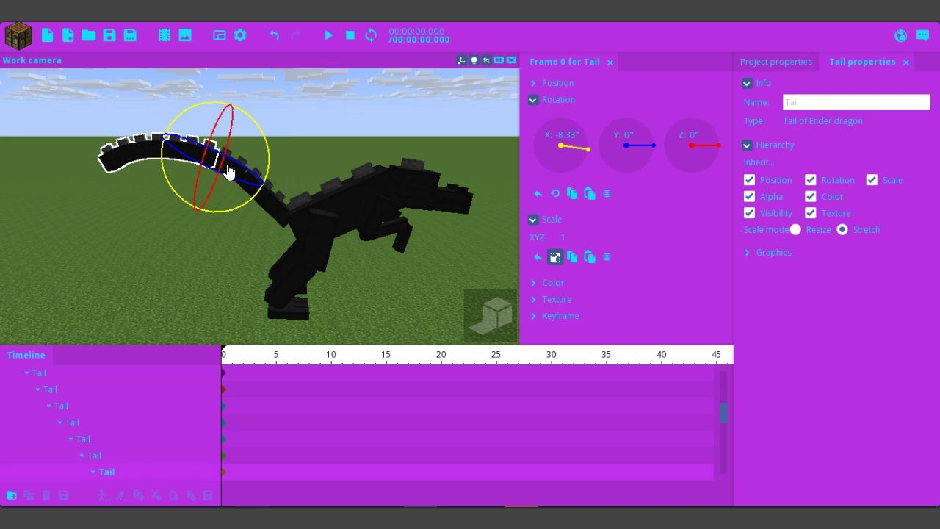
click(229, 169)
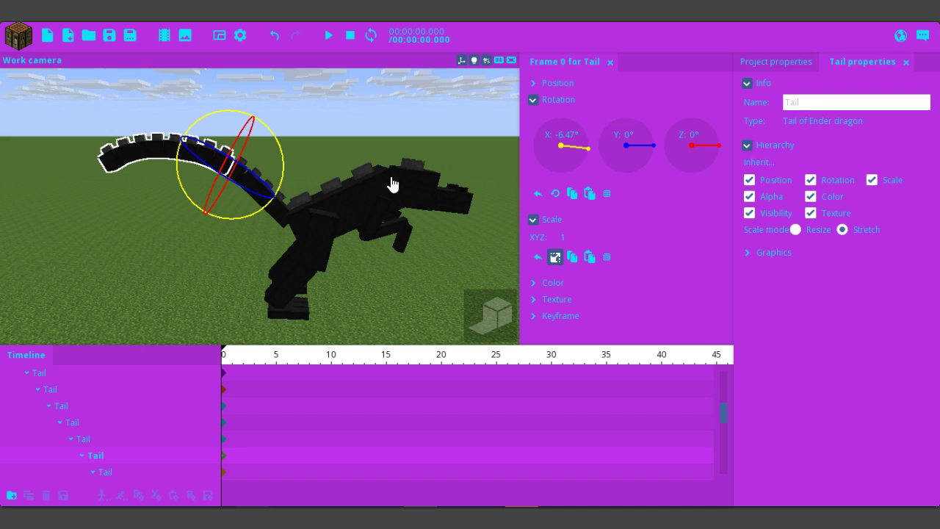
right_click(580, 145)
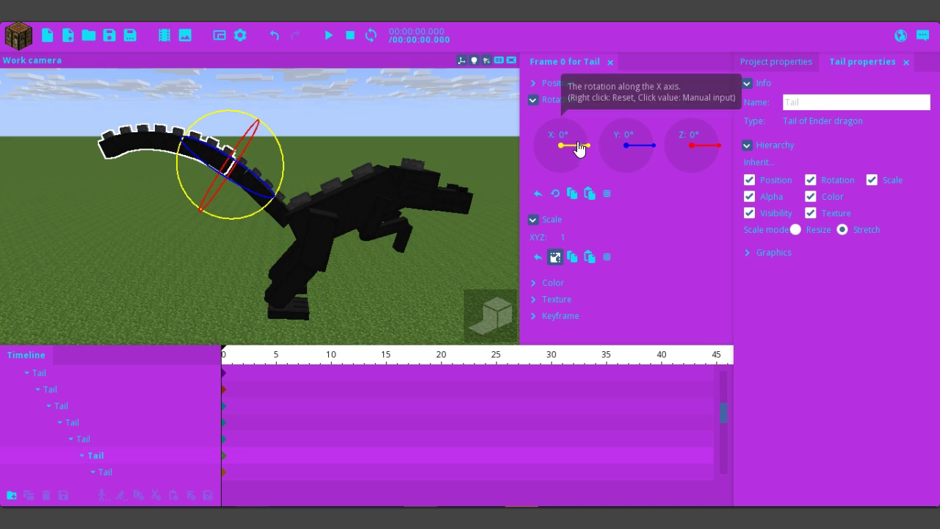
key(w)
right_drag(338, 145, 338, 147)
key(a)
key(w)
key(s)
key(w)
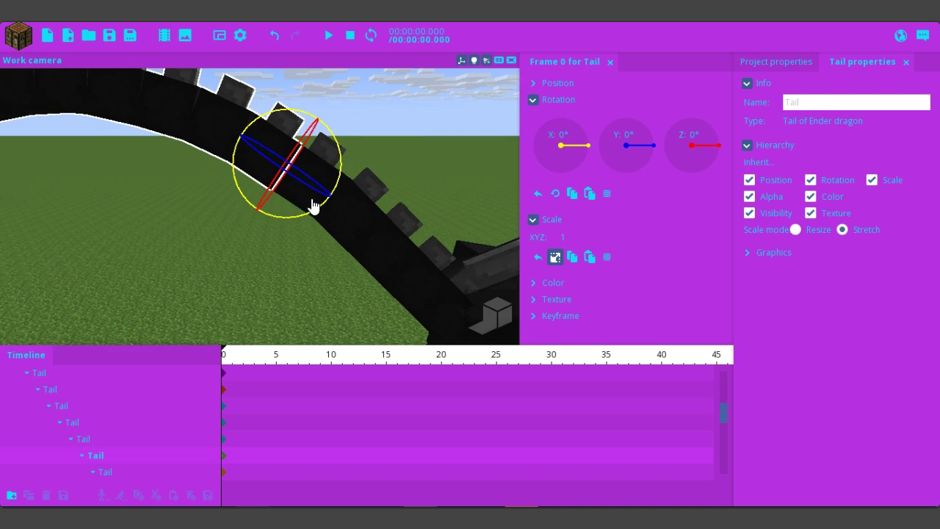
click(329, 180)
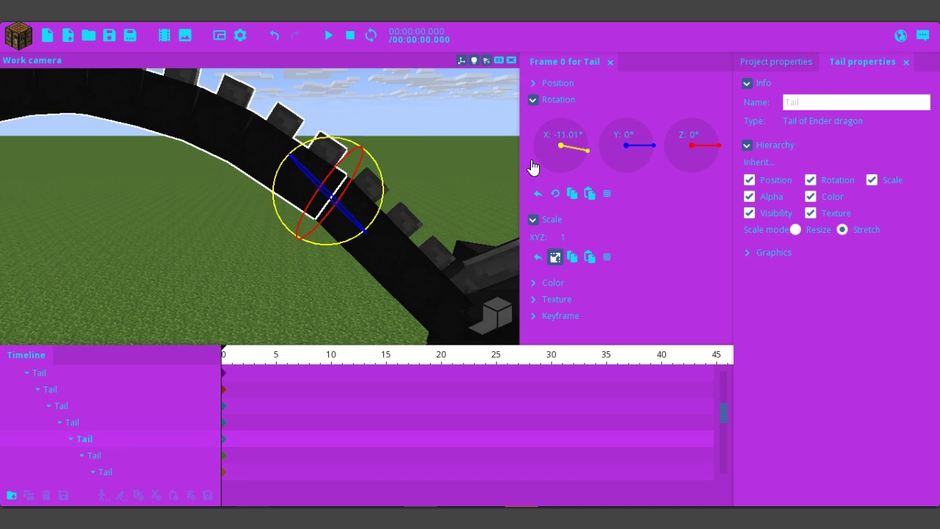
right_click(558, 166)
- Lower the whole tail by rotating its first segment to about 58.6° around the X axis
right_drag(431, 178, 418, 180)
click(418, 180)
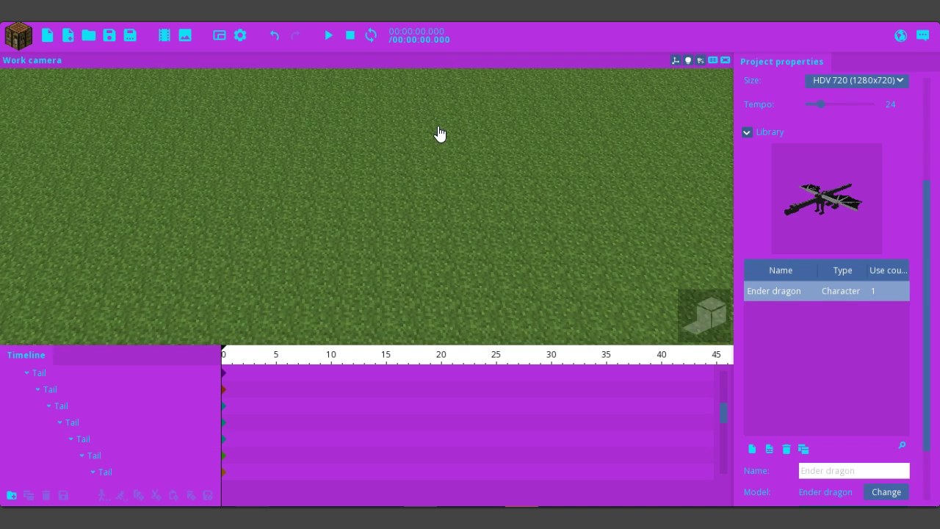
right_drag(440, 134, 440, 134)
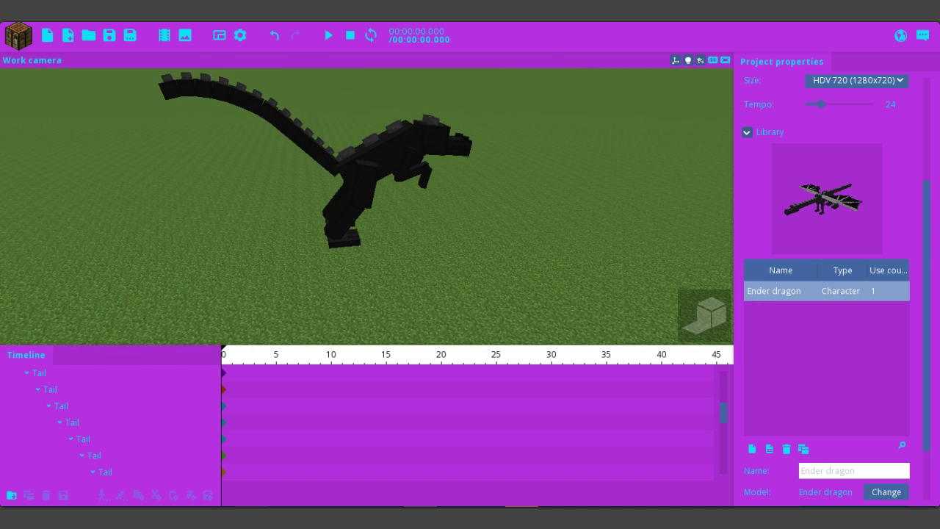
click(335, 178)
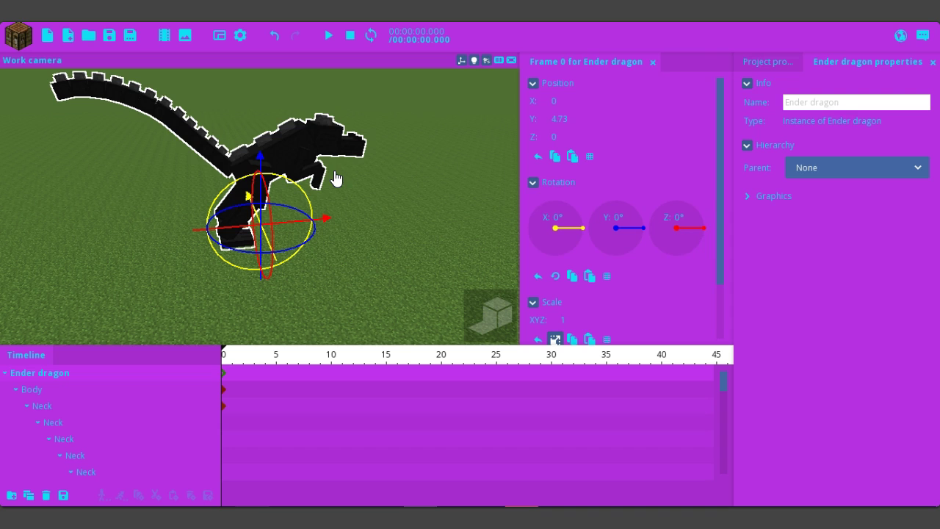
click(237, 174)
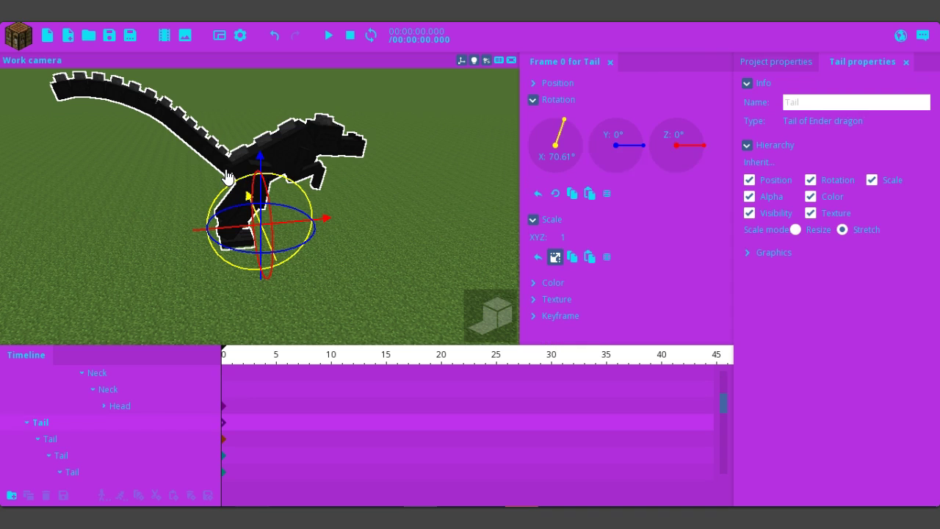
drag(237, 125, 224, 123)
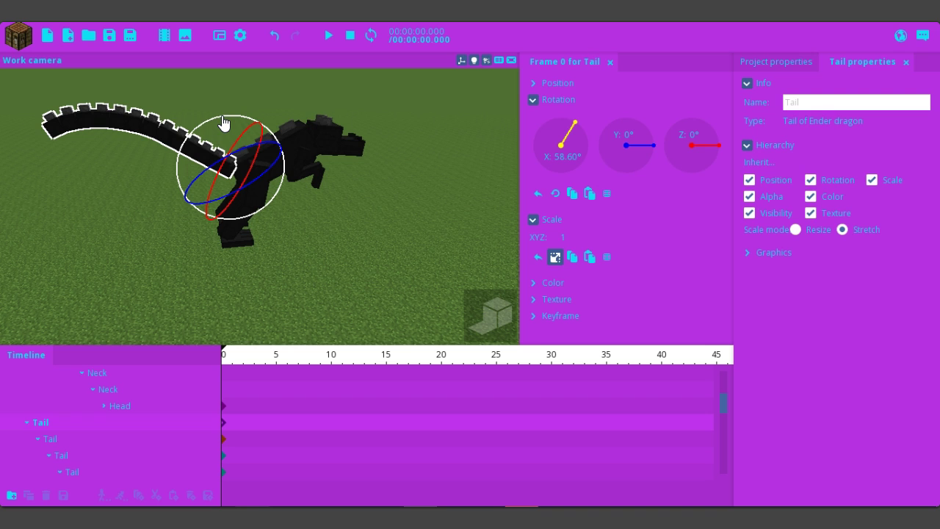
- Rotate the right leg to about -25.8° and the left leg to about -27.1° around the X axis
scroll(379, 152, up, 5)
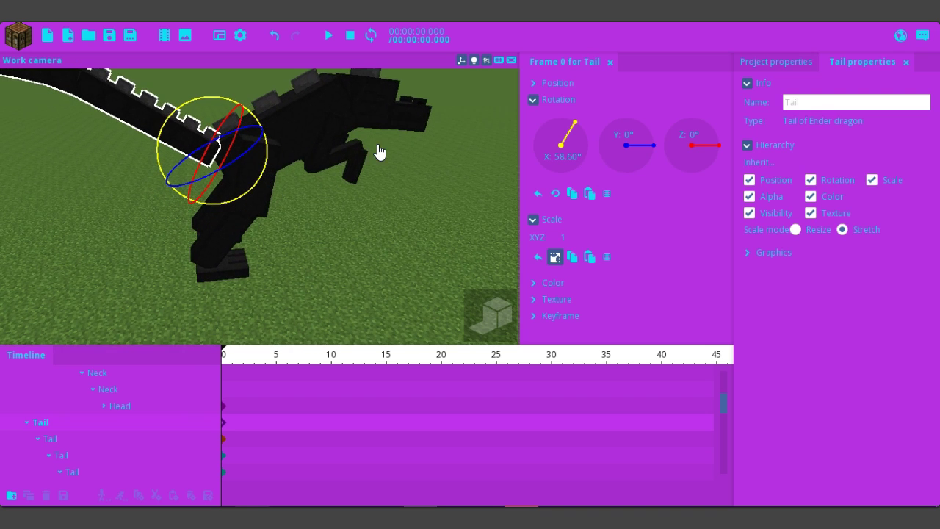
click(300, 141)
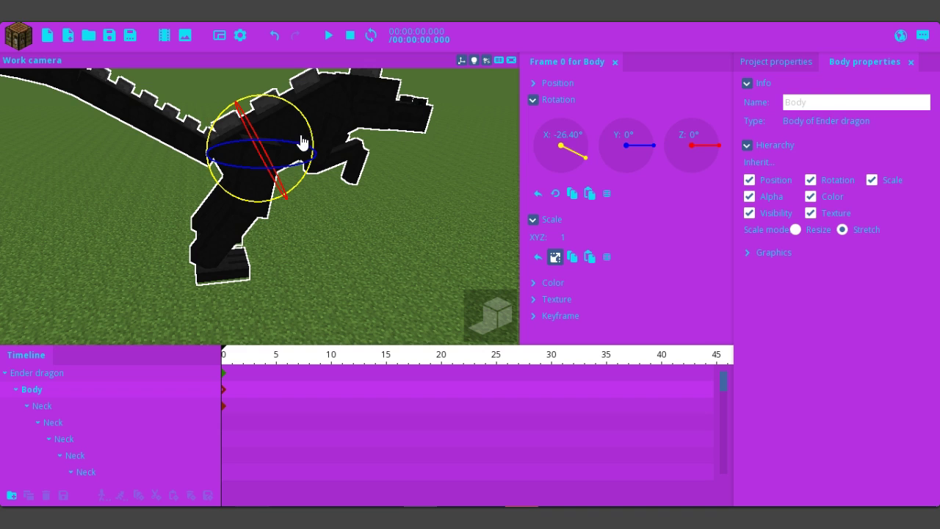
click(238, 243)
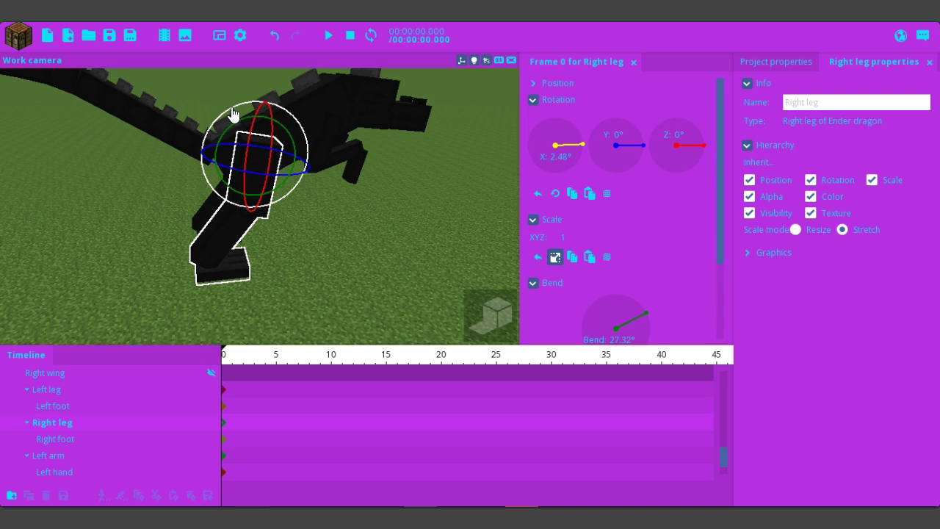
drag(235, 115, 209, 130)
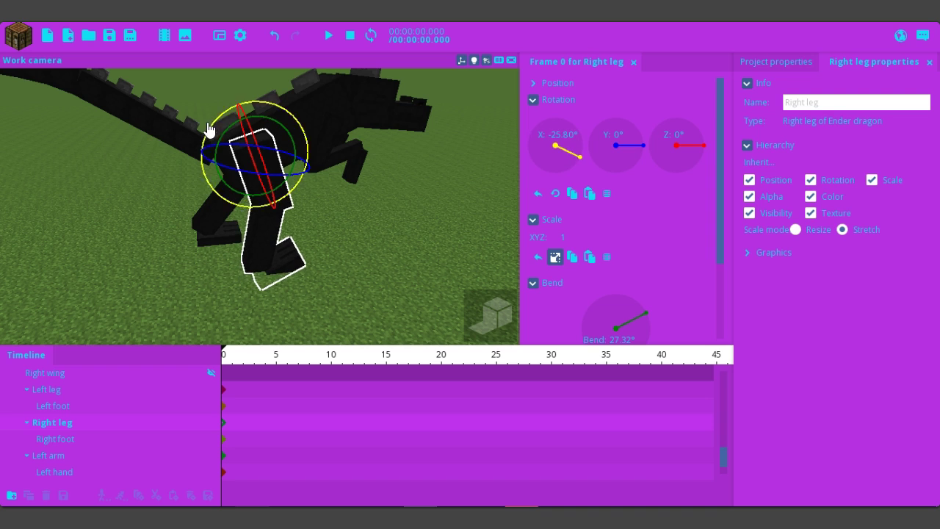
click(206, 215)
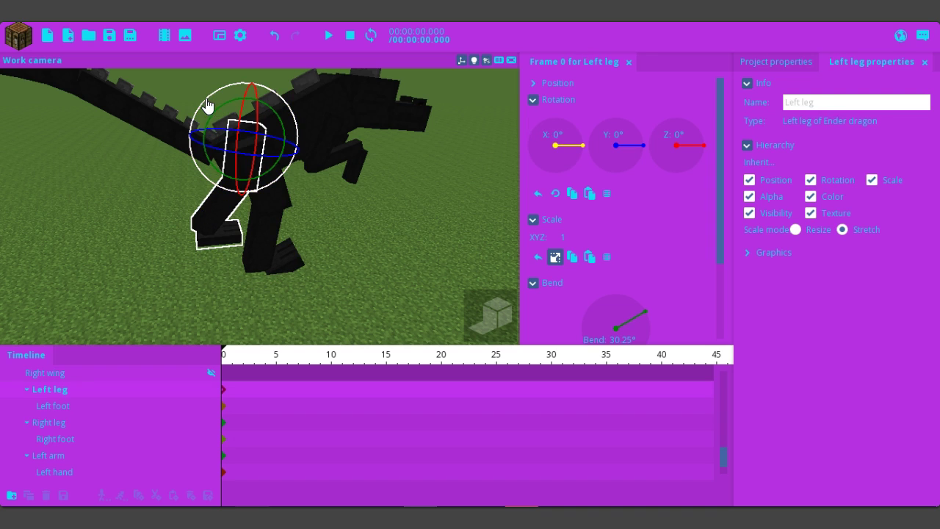
drag(207, 105, 195, 127)
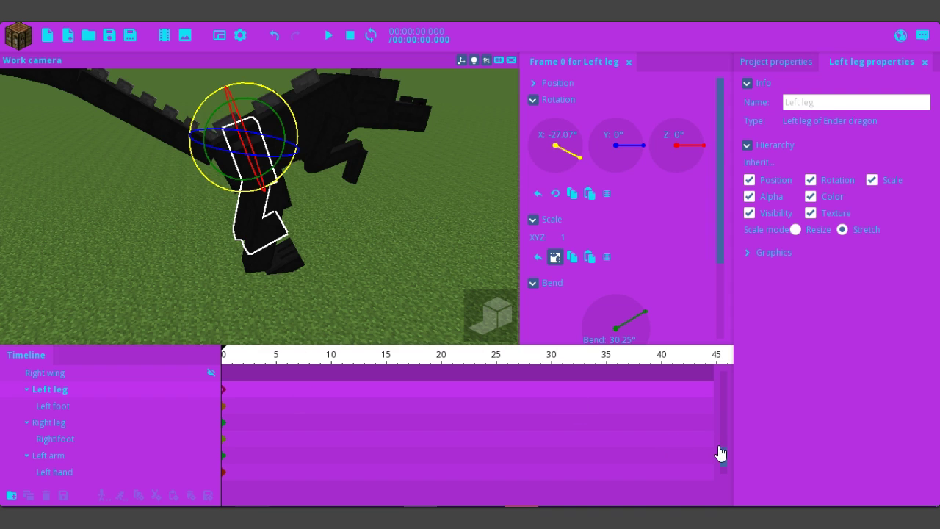
- Tilt the whole Ender dragon forward by rotating it to about 25.7° around the X axis
drag(725, 460, 760, 363)
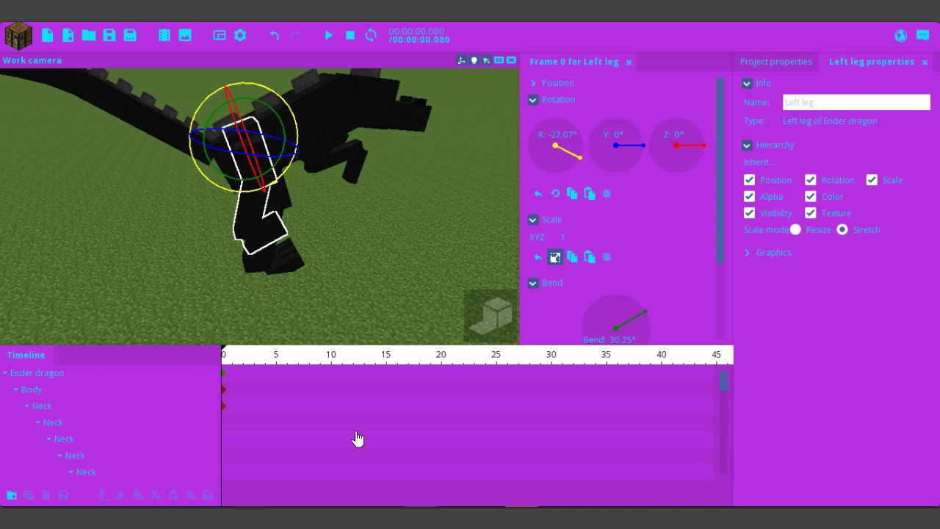
click(226, 378)
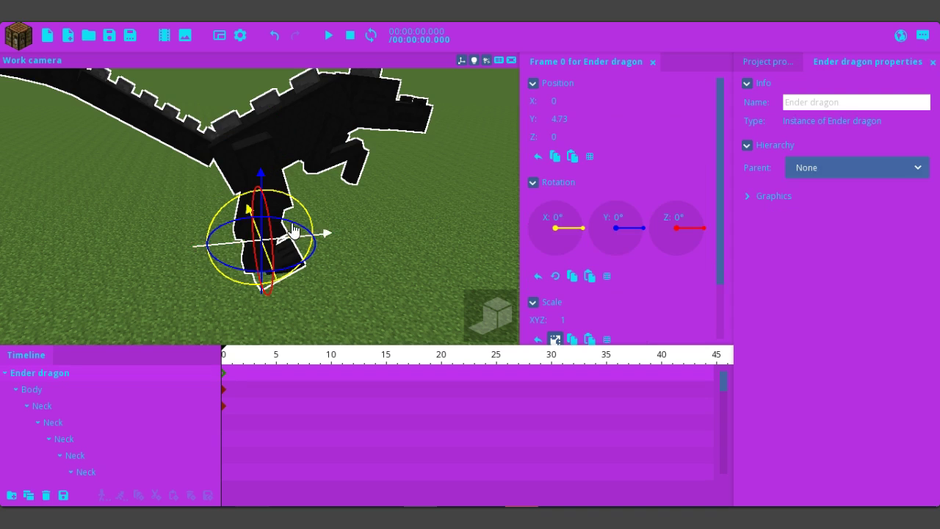
drag(298, 211, 314, 229)
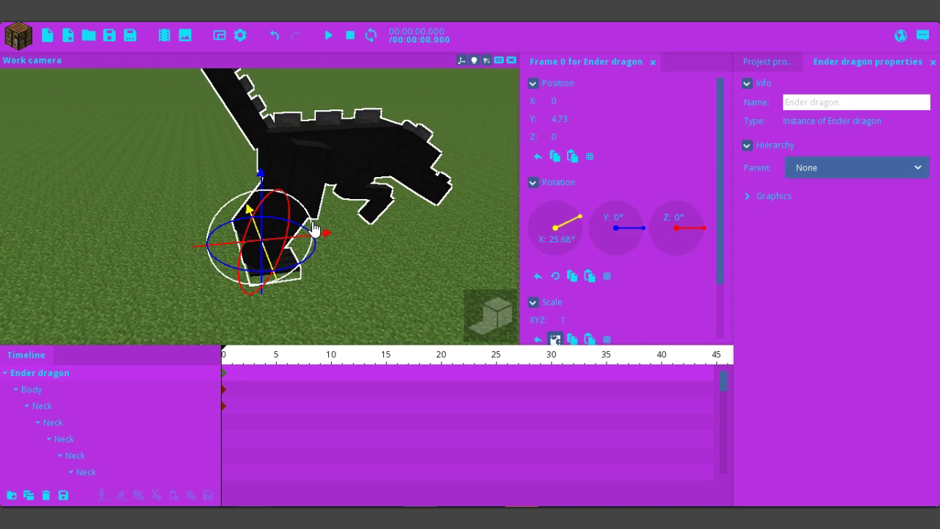
- Lower the tail to suit the tilted body by rotating its first segment to about 28.1° around the X axis
click(260, 139)
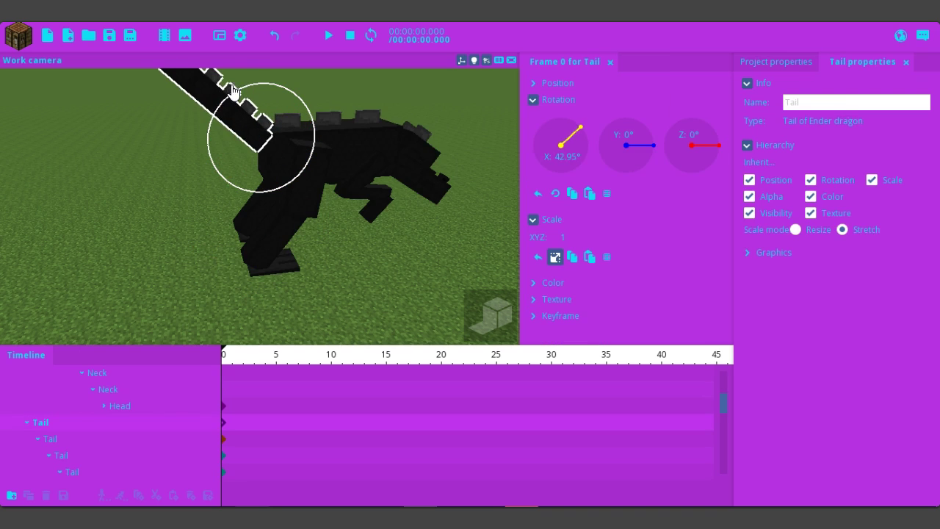
drag(231, 90, 234, 96)
mouse_move(365, 232)
right_down()
mouse_move(349, 176)
mouse_move(228, 110)
mouse_move(248, 180)
mouse_move(314, 177)
mouse_move(367, 238)
right_up()
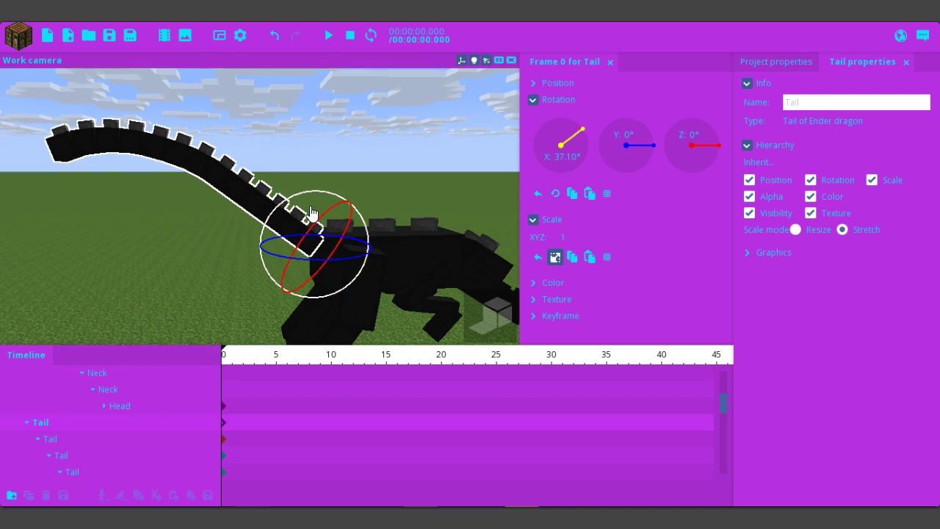
drag(298, 208, 290, 204)
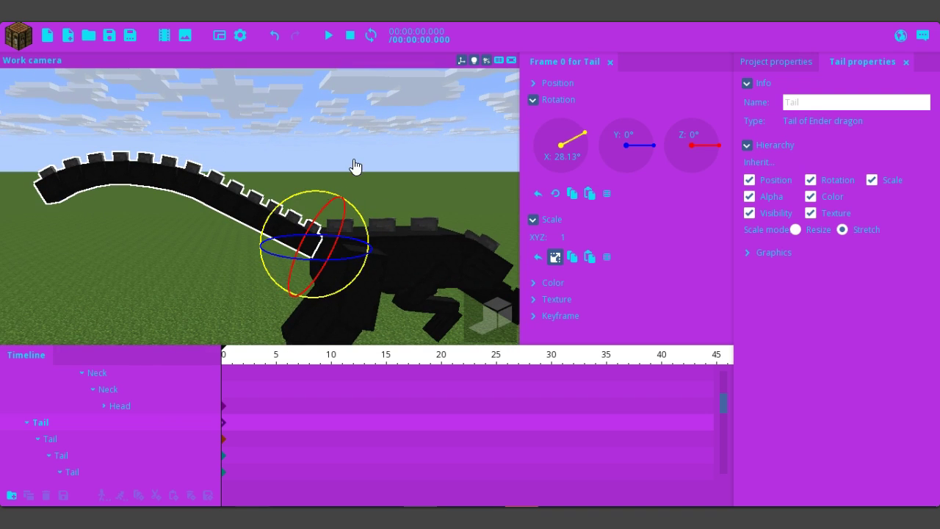
- Level the dragon's head by rotating it to 0° around the X axis
right_drag(367, 238, 367, 238)
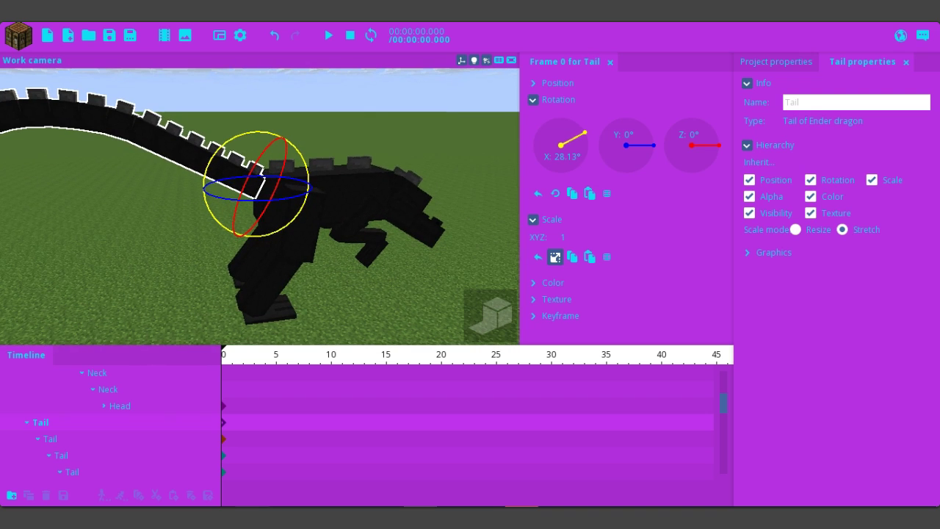
click(409, 198)
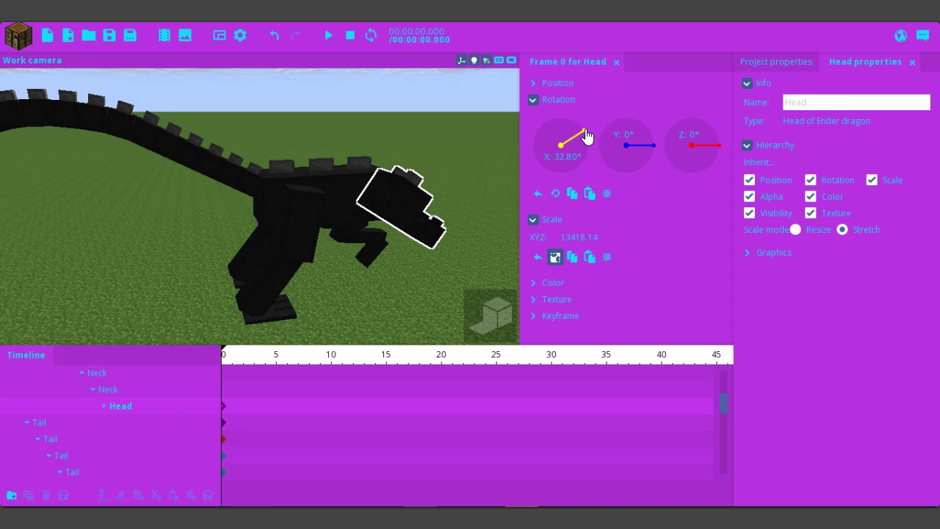
drag(586, 135, 598, 151)
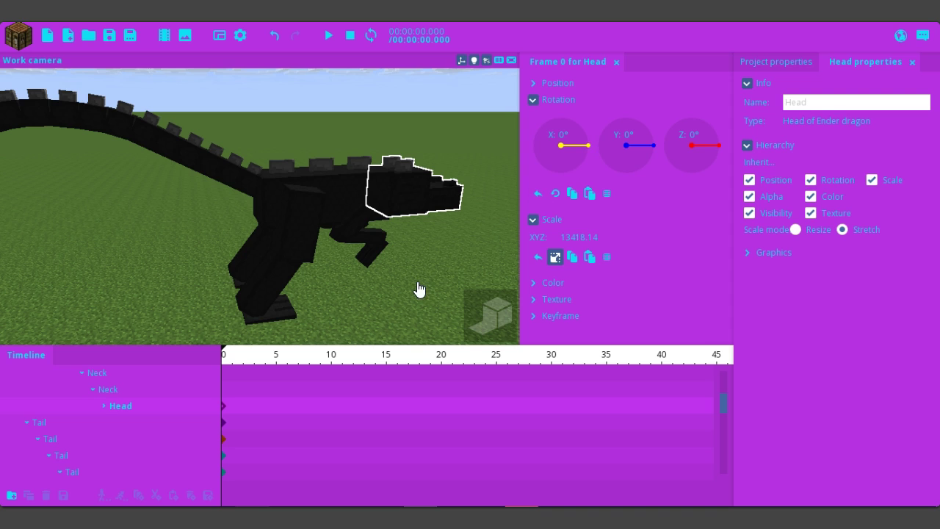
- Bend the right leg to about 65.5° and swing it forward around the X axis to bring the foot under the body
right_drag(418, 286, 417, 285)
click(305, 250)
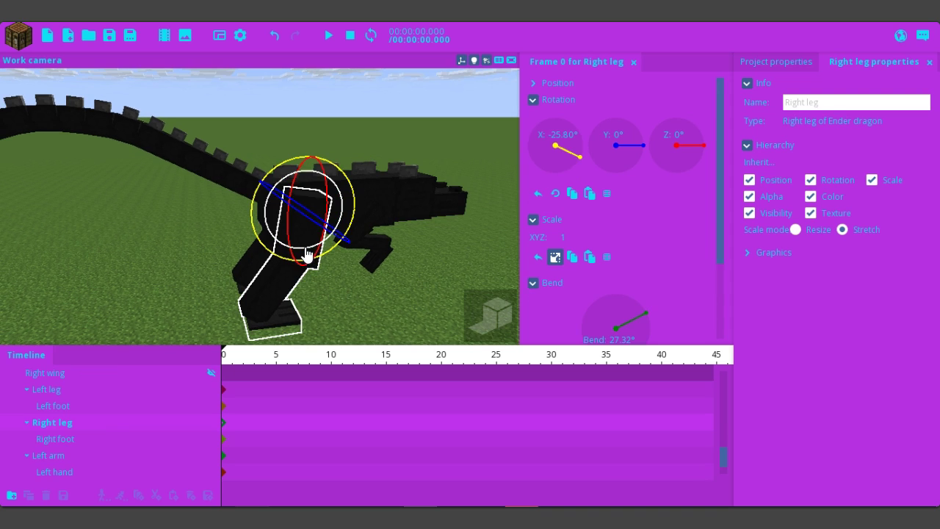
drag(341, 207, 340, 246)
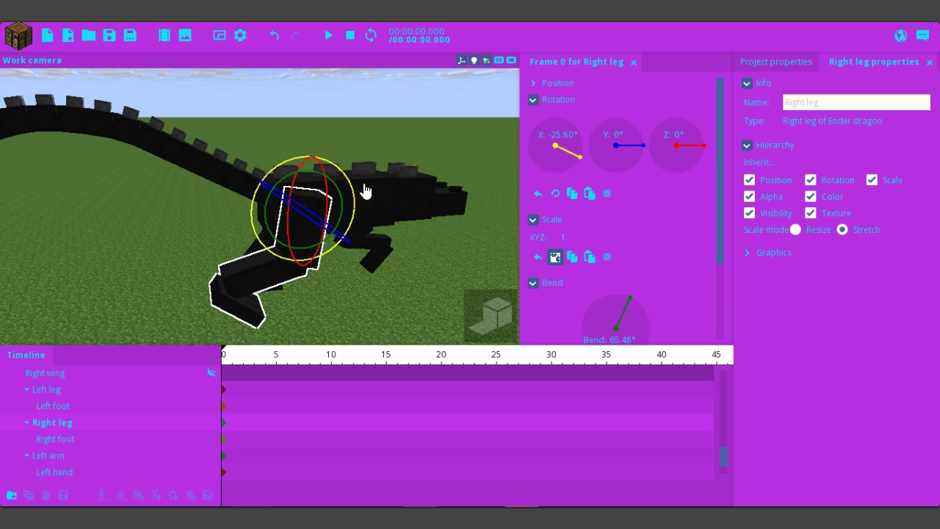
drag(353, 204, 329, 173)
- Pose the left leg with a rotation of about -56.6° around the X axis and a bend of about 61°
click(248, 283)
key(s)
right_drag(408, 248, 407, 248)
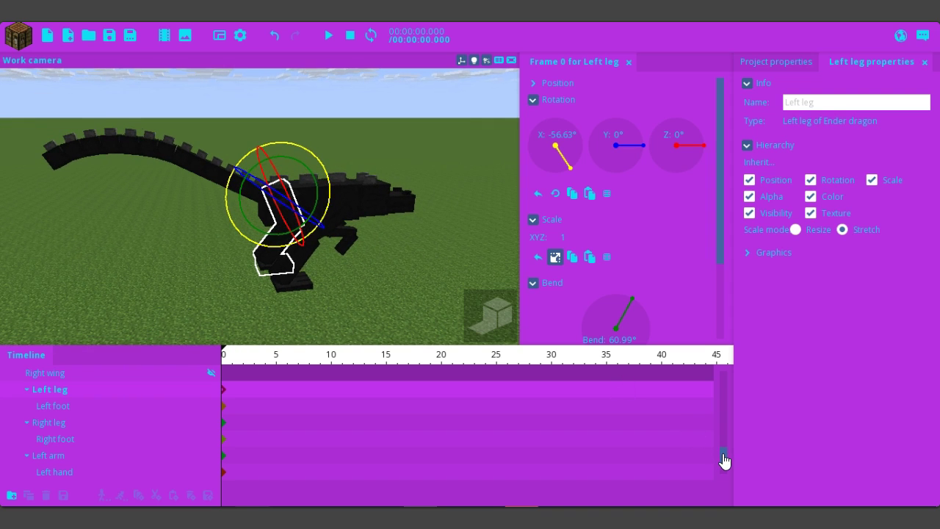
- Scale the whole Ender dragon down to 0.22
drag(724, 452, 751, 367)
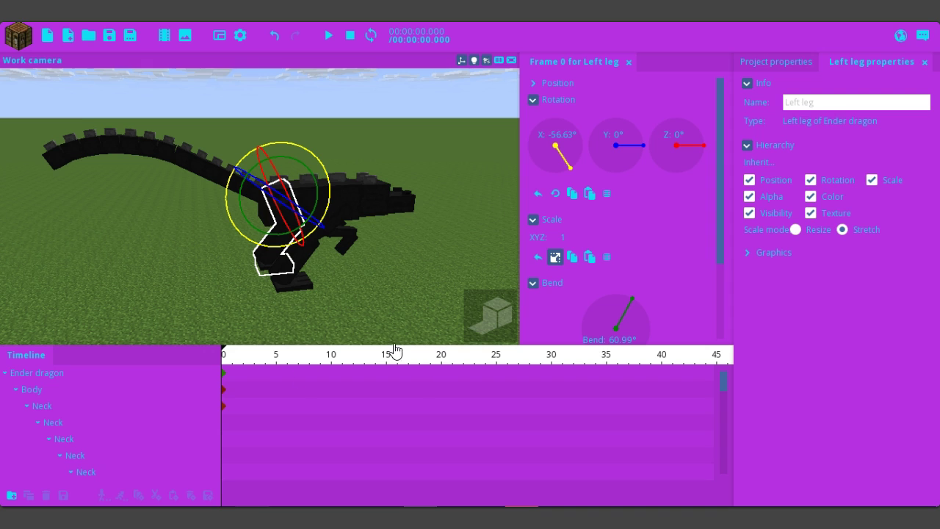
click(225, 377)
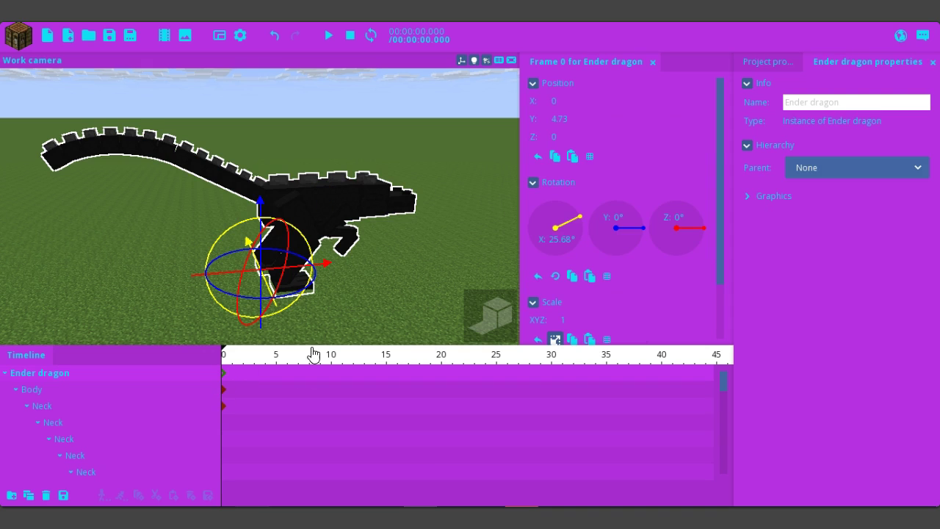
drag(588, 320, 540, 325)
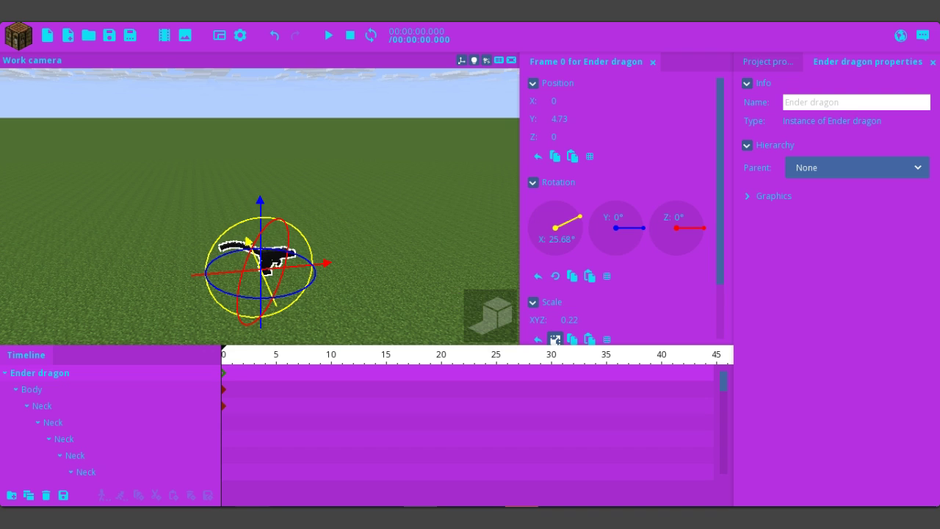
key(w)
key(q)
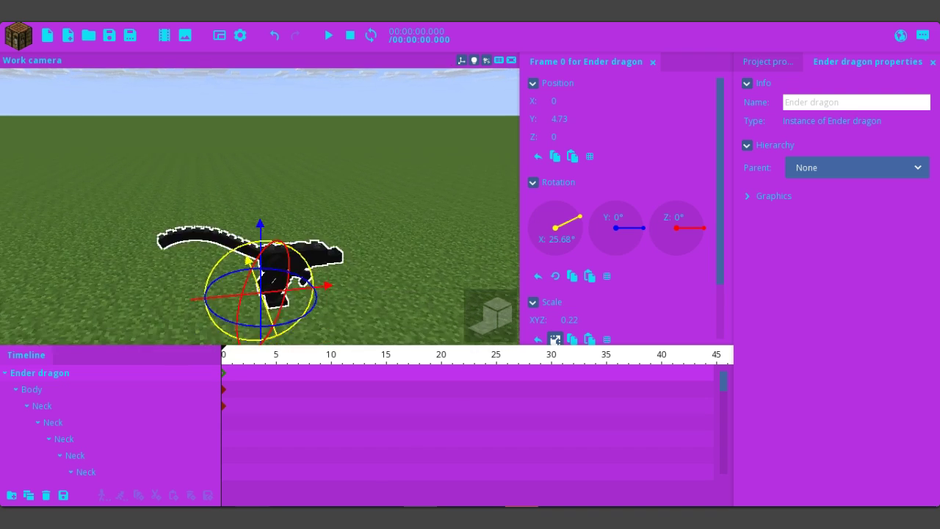
key(w)
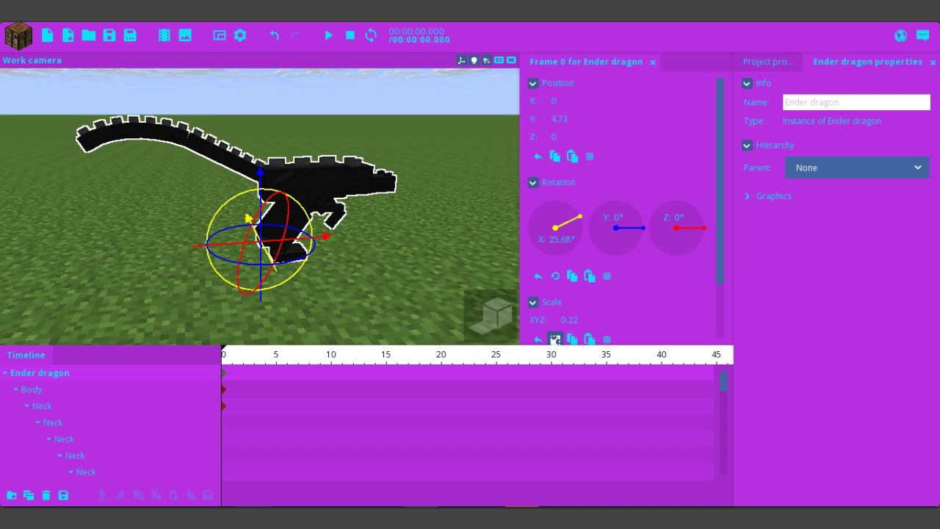
right_drag(453, 291, 507, 300)
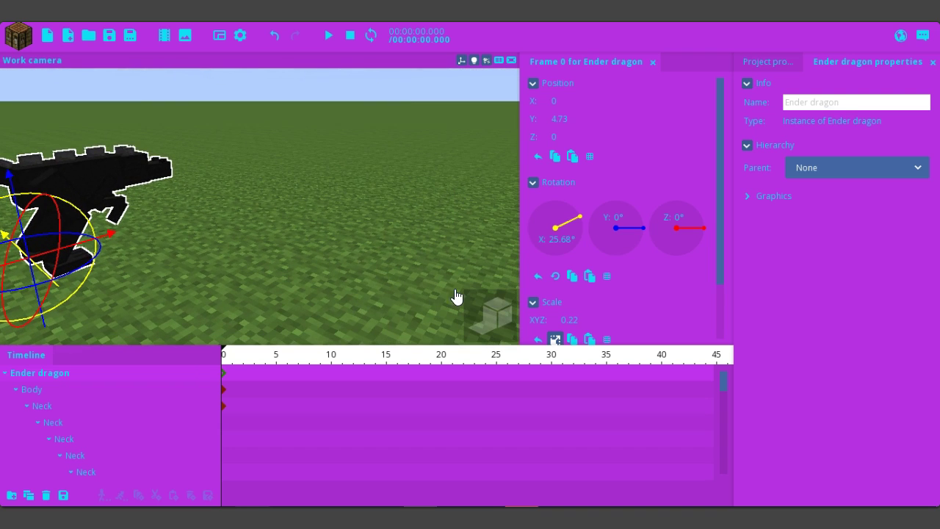
- Add a Human character with the Minecraft skin to the scene as a size reference
click(16, 46)
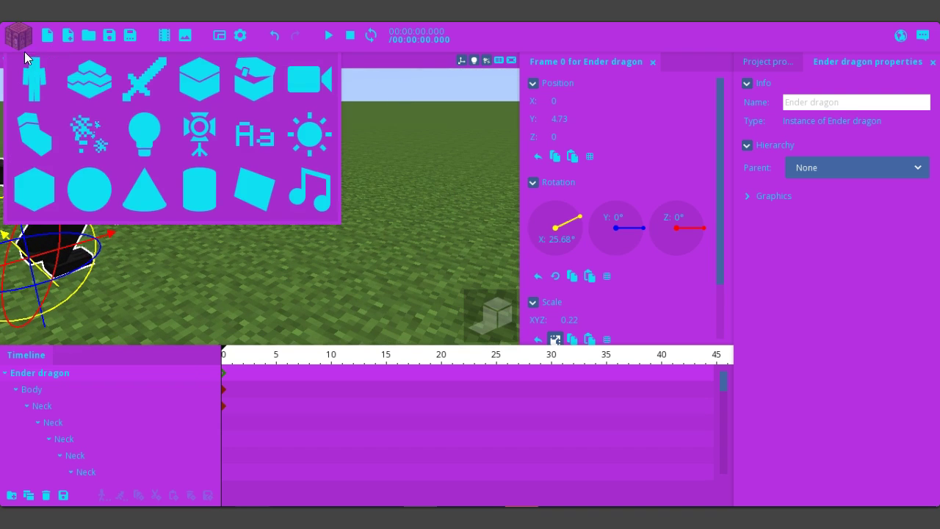
click(39, 77)
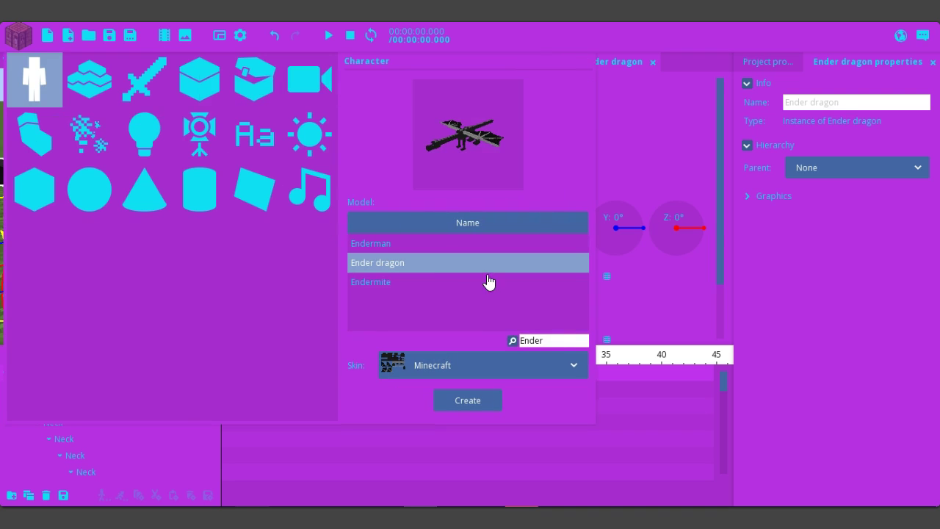
click(562, 340)
key(BackSpace)
key(BackSpace)
key(BackSpace)
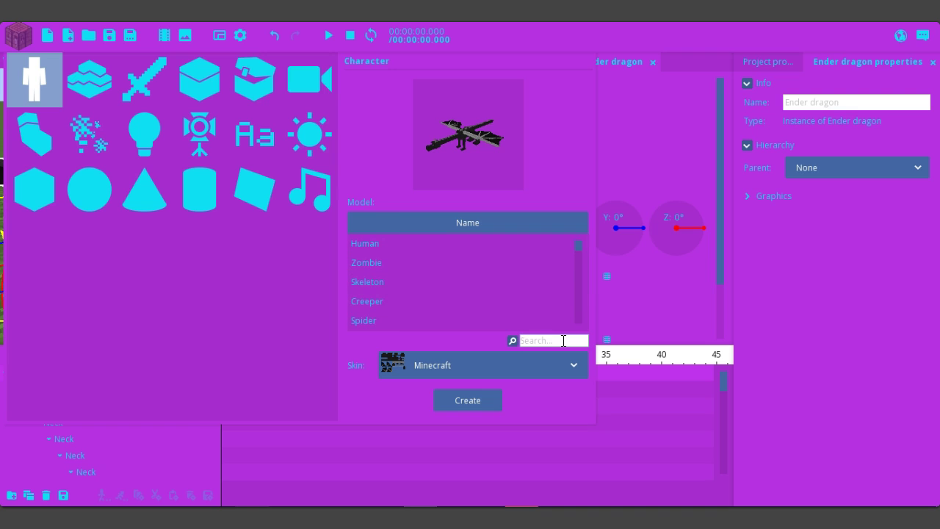
click(433, 250)
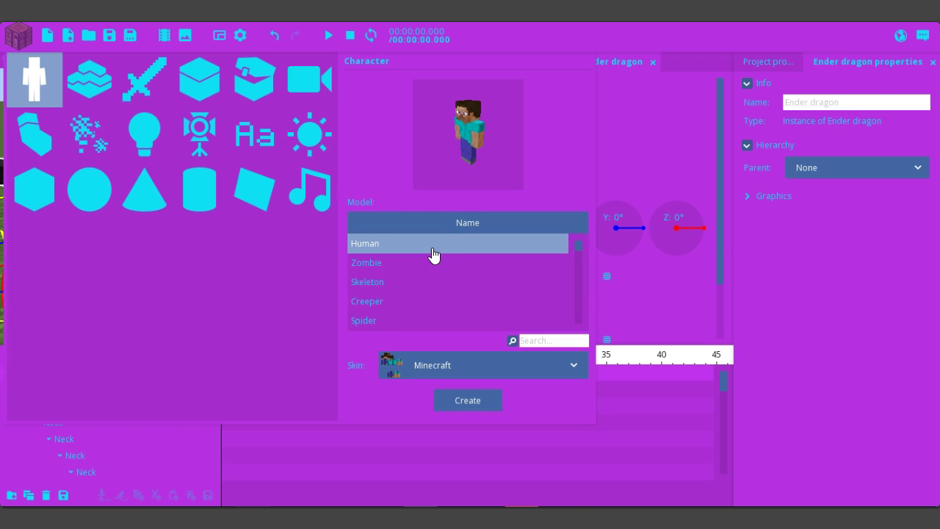
click(467, 401)
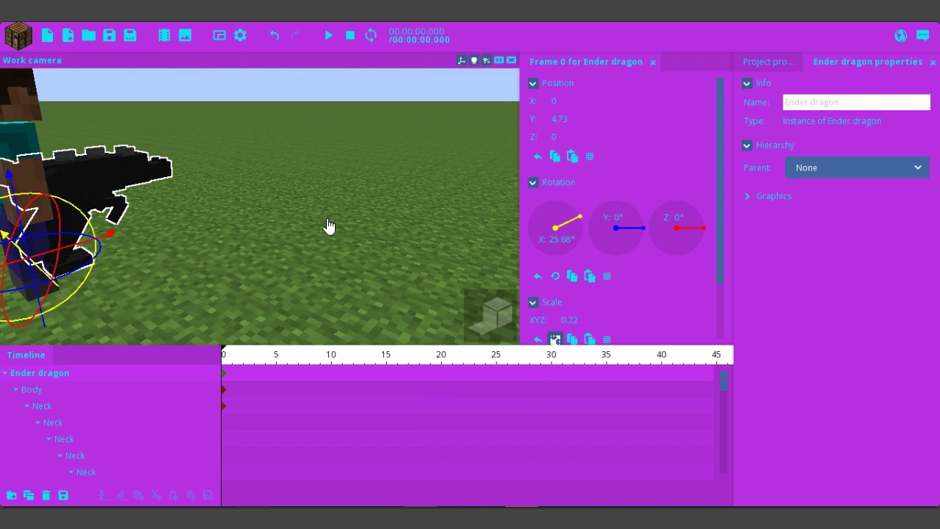
- Face the Ender dragon toward the human by rotating it to -180° around Y and moving it to about Y 1.25, Z 34.70
key(s)
right_drag(329, 226, 308, 225)
click(221, 178)
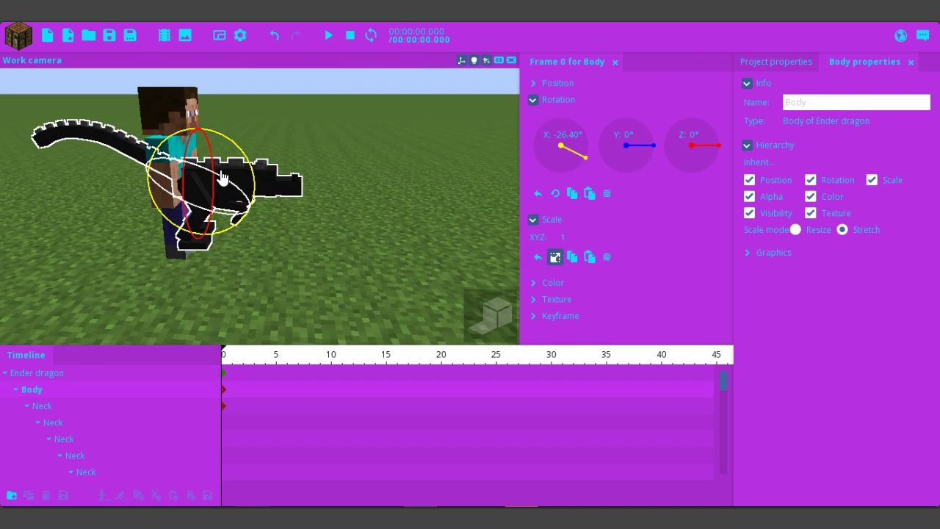
click(225, 379)
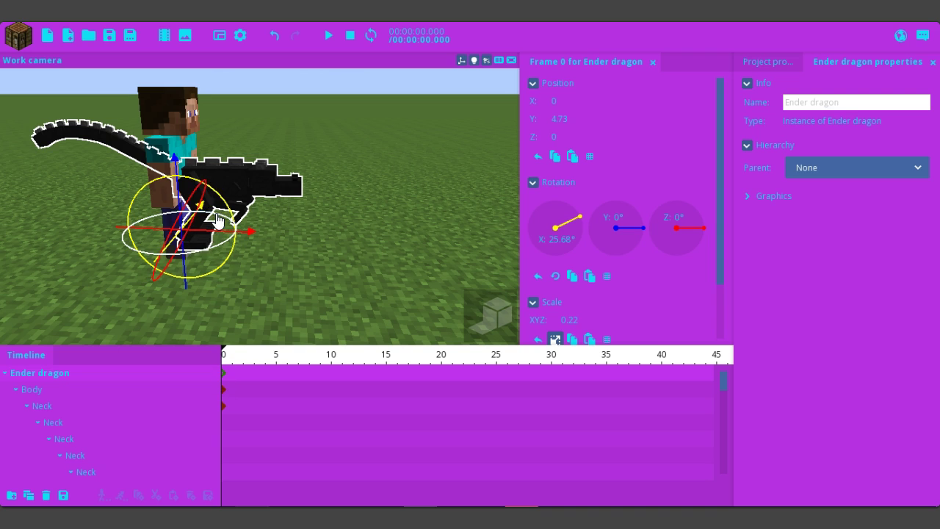
drag(219, 222, 129, 256)
drag(597, 232, 596, 235)
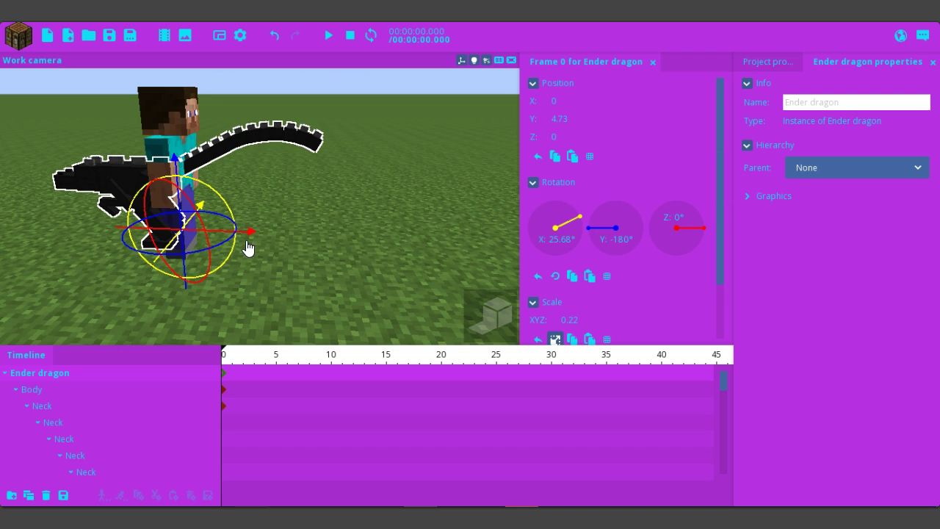
drag(249, 234, 417, 229)
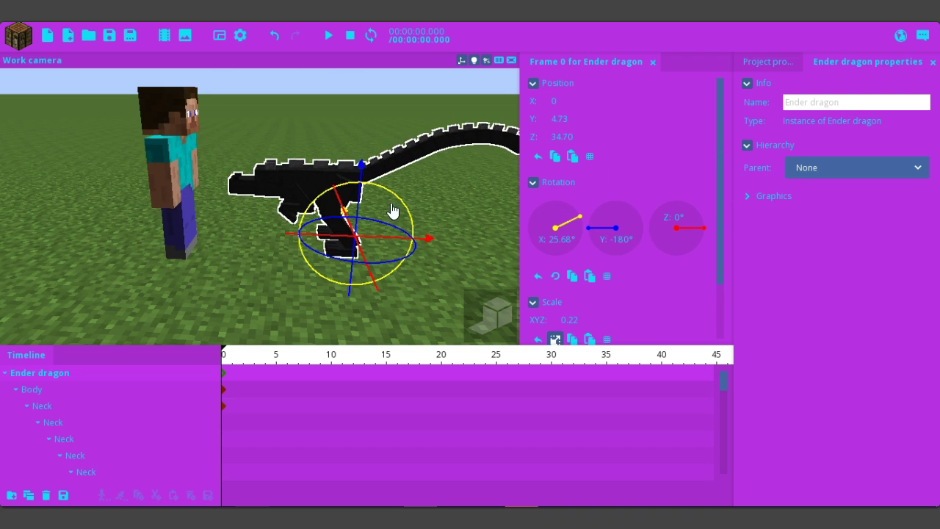
drag(364, 180, 363, 194)
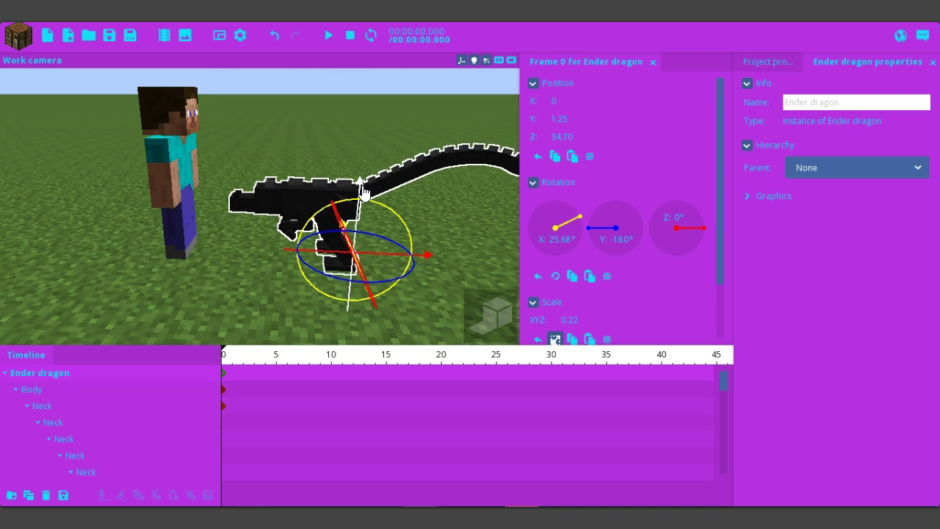
- Raise the dragon's head toward the human by rotating it to about -30.7° around the X axis
click(266, 201)
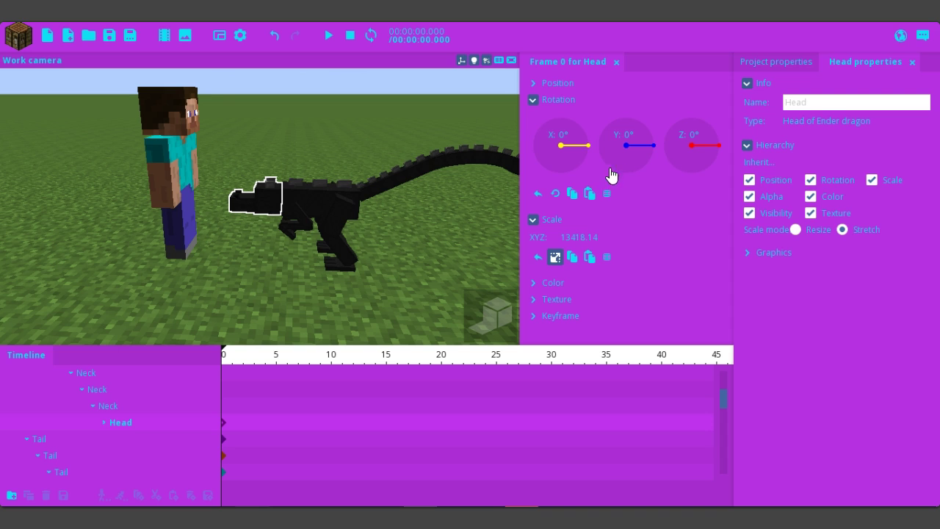
drag(589, 147, 588, 169)
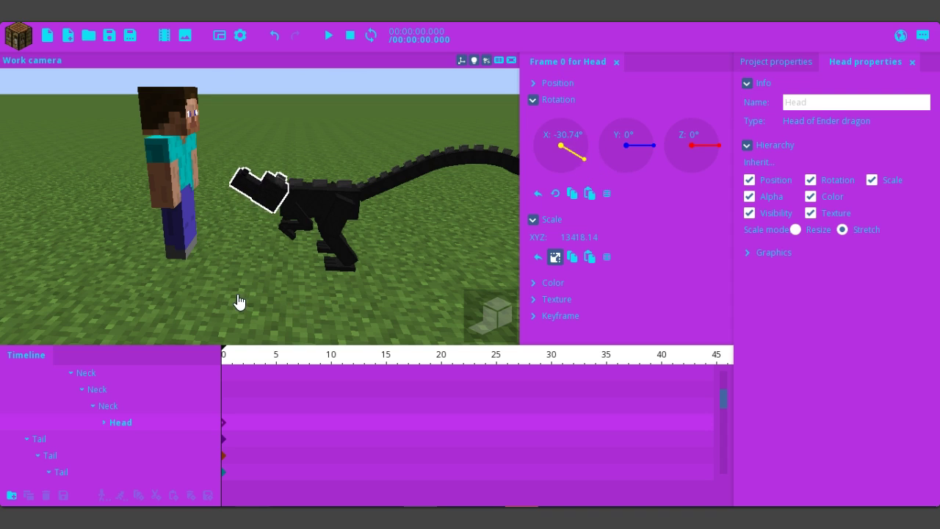
drag(238, 302, 279, 287)
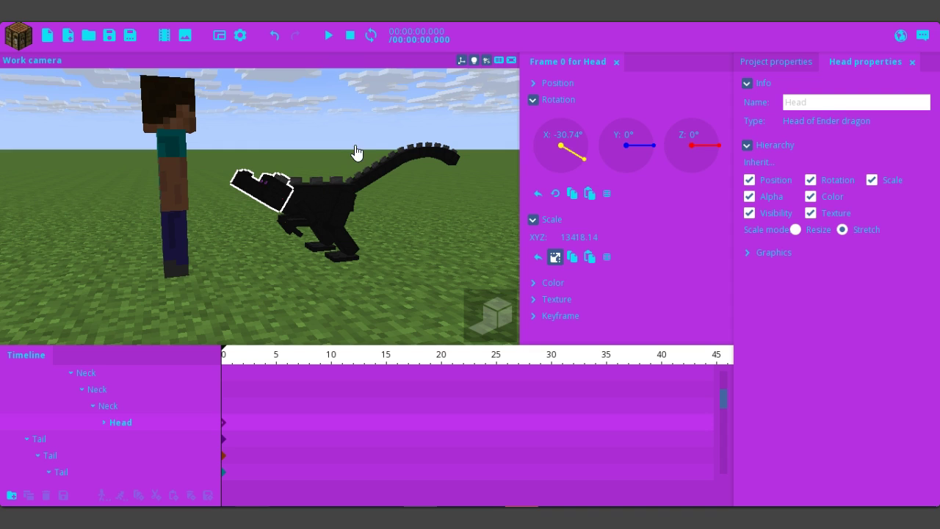
drag(357, 152, 268, 180)
right_drag(308, 150, 325, 145)
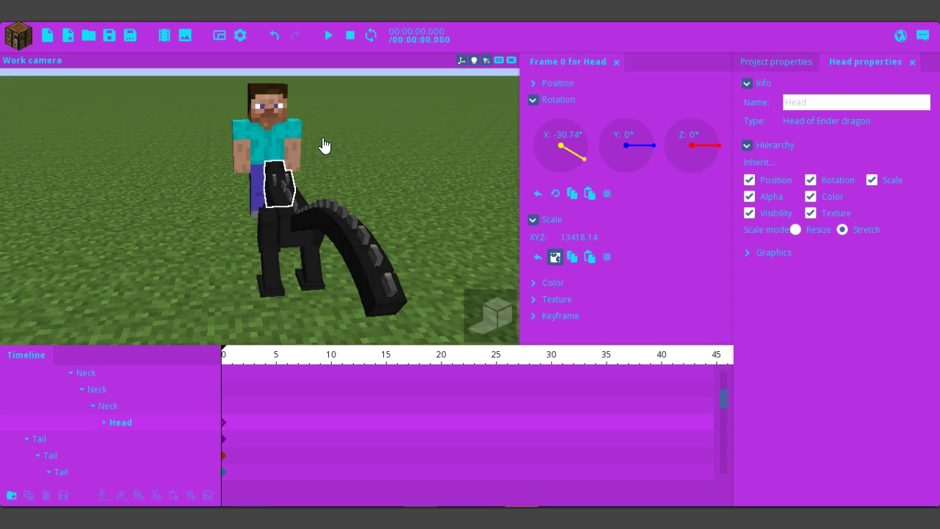